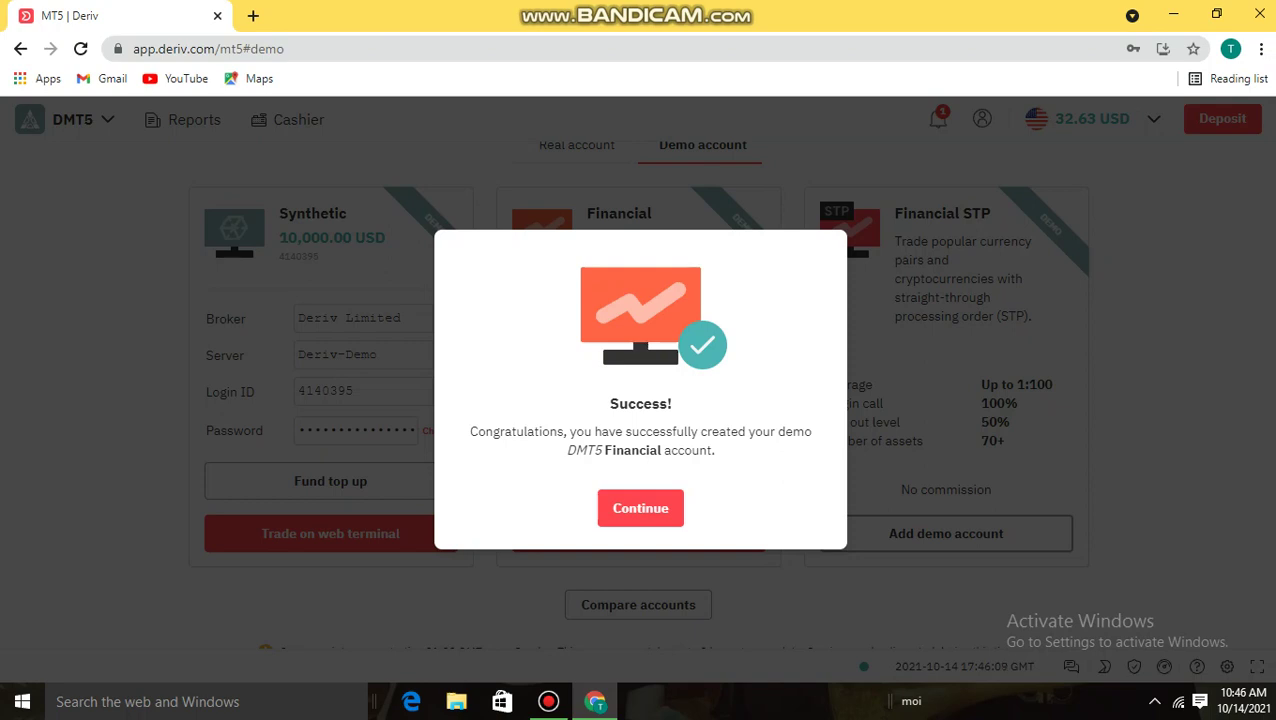
Dismiss the account-created confirmation and scroll back up to the top of the DMT5 dashboard
click(640, 508)
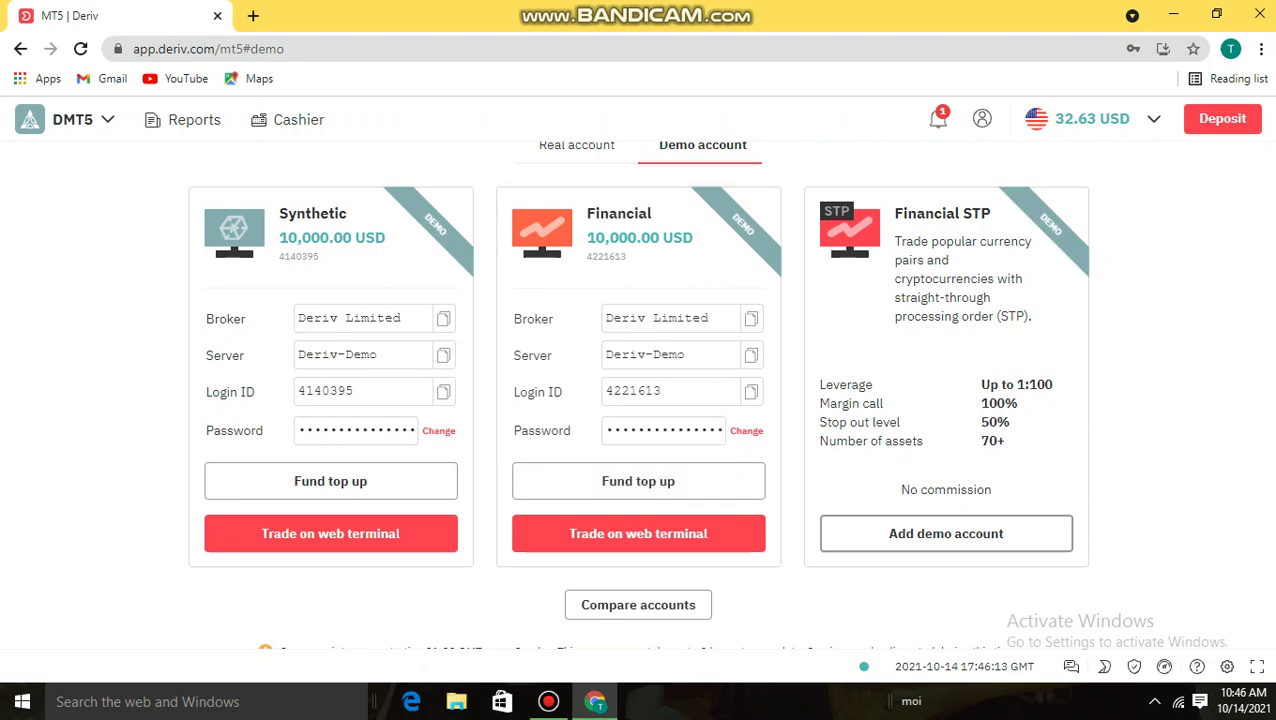
drag(435, 224, 418, 540)
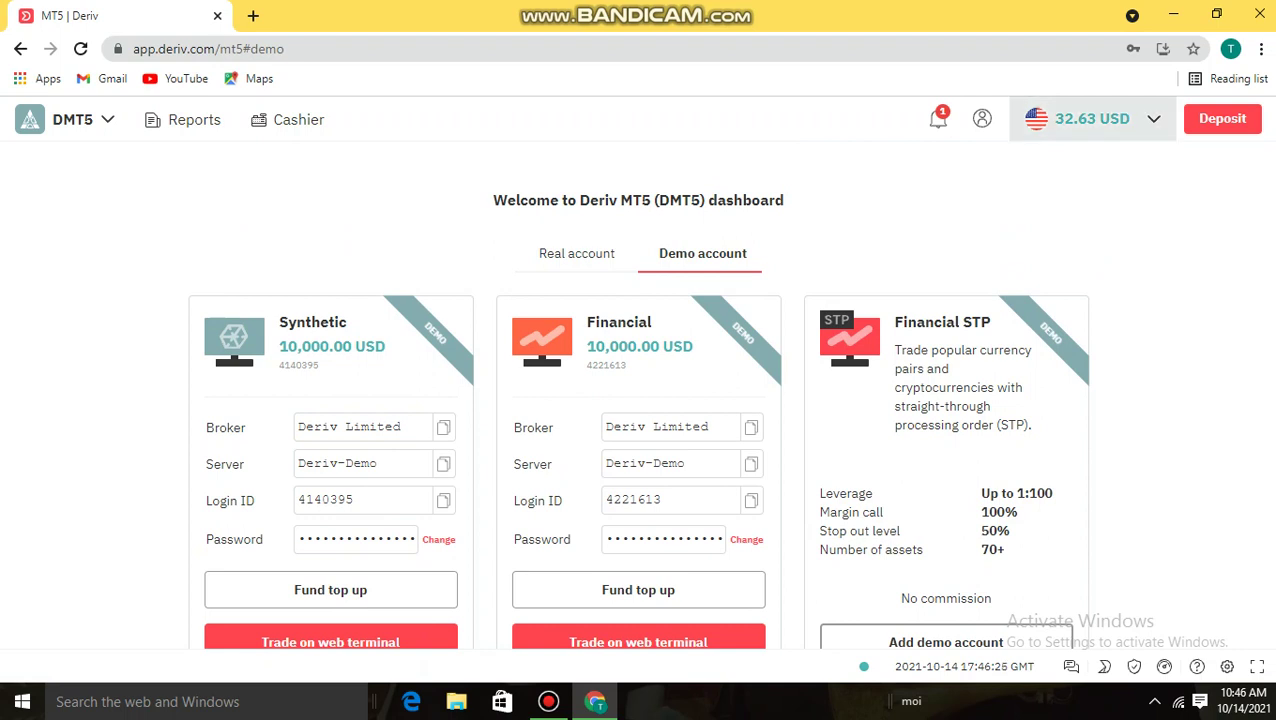
click(1092, 118)
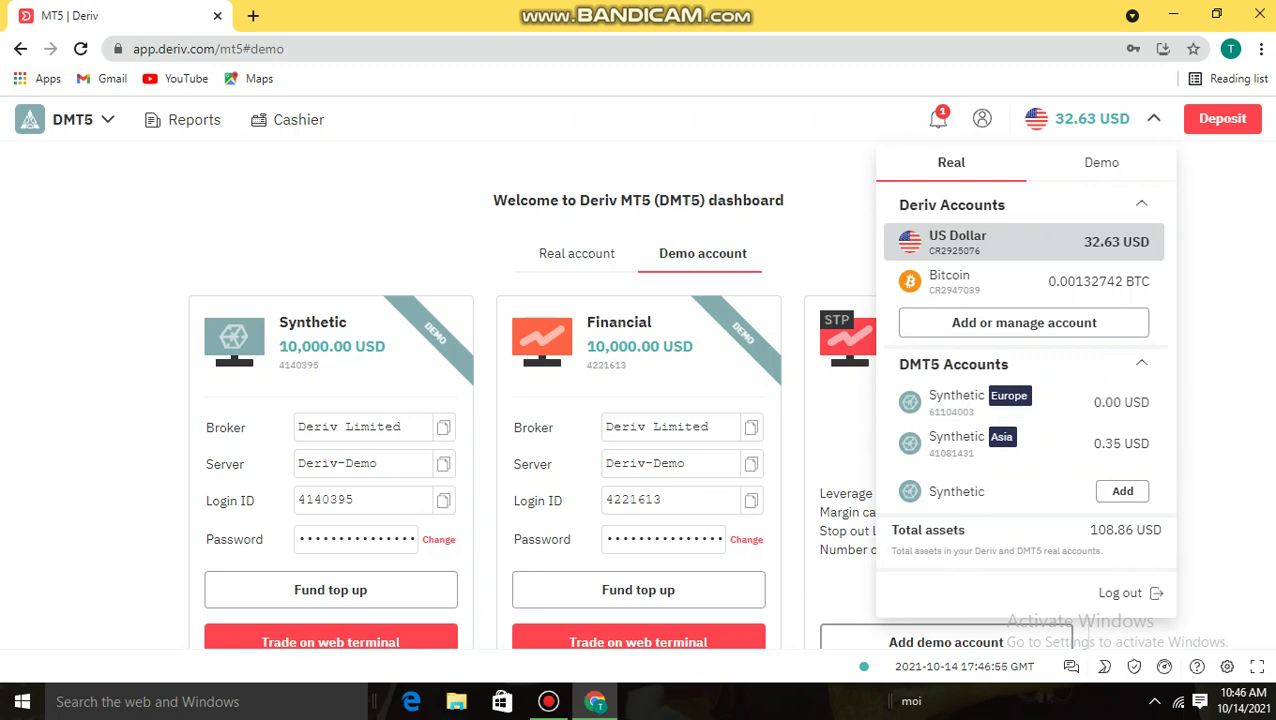
click(60, 119)
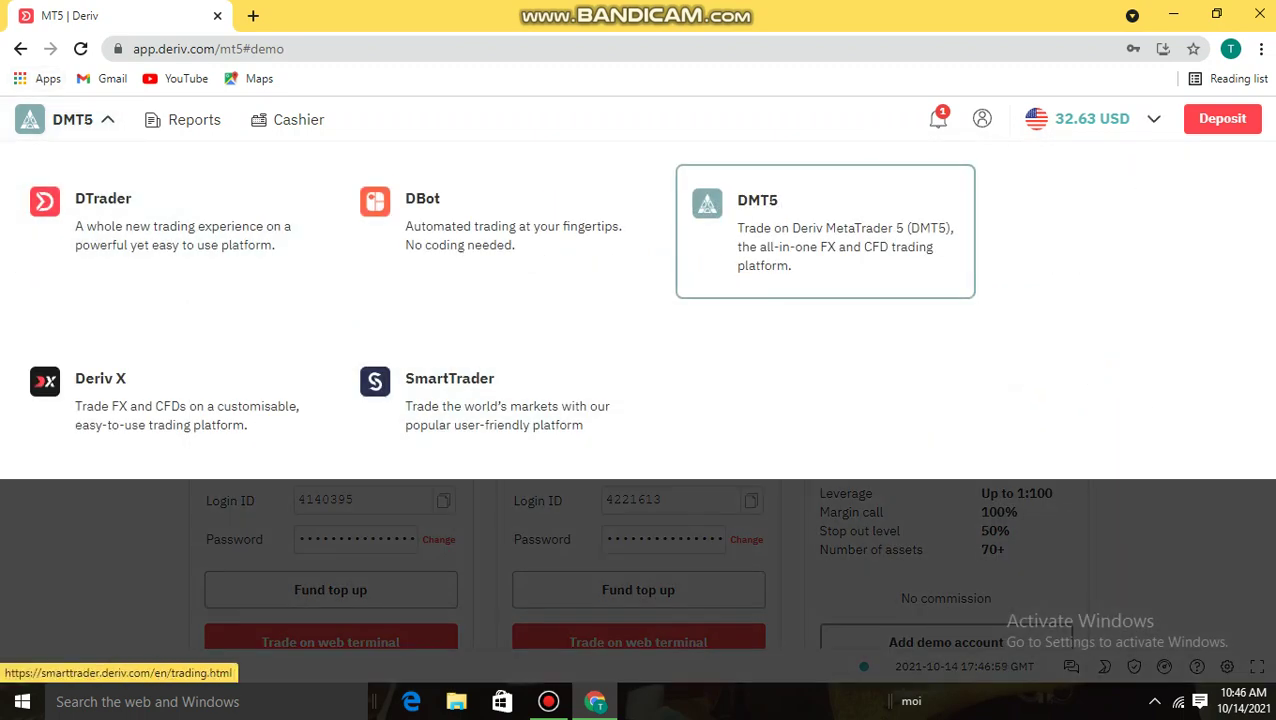
key(Escape)
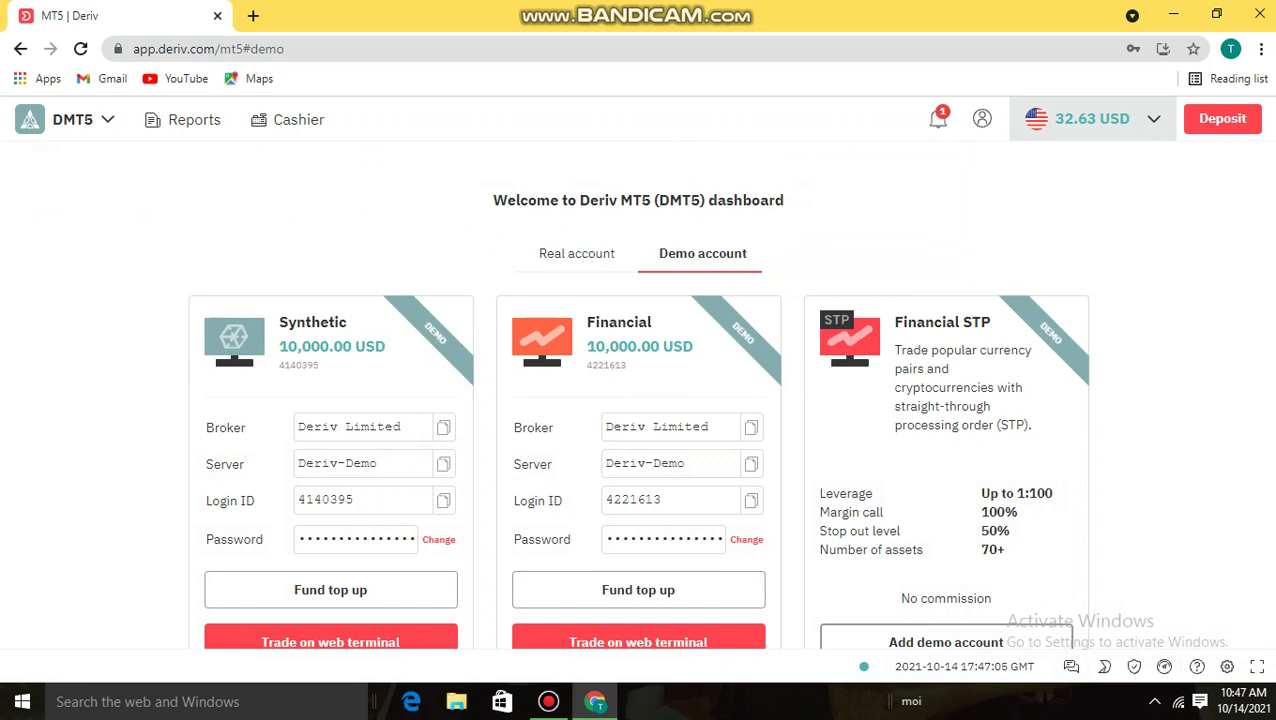
click(1092, 118)
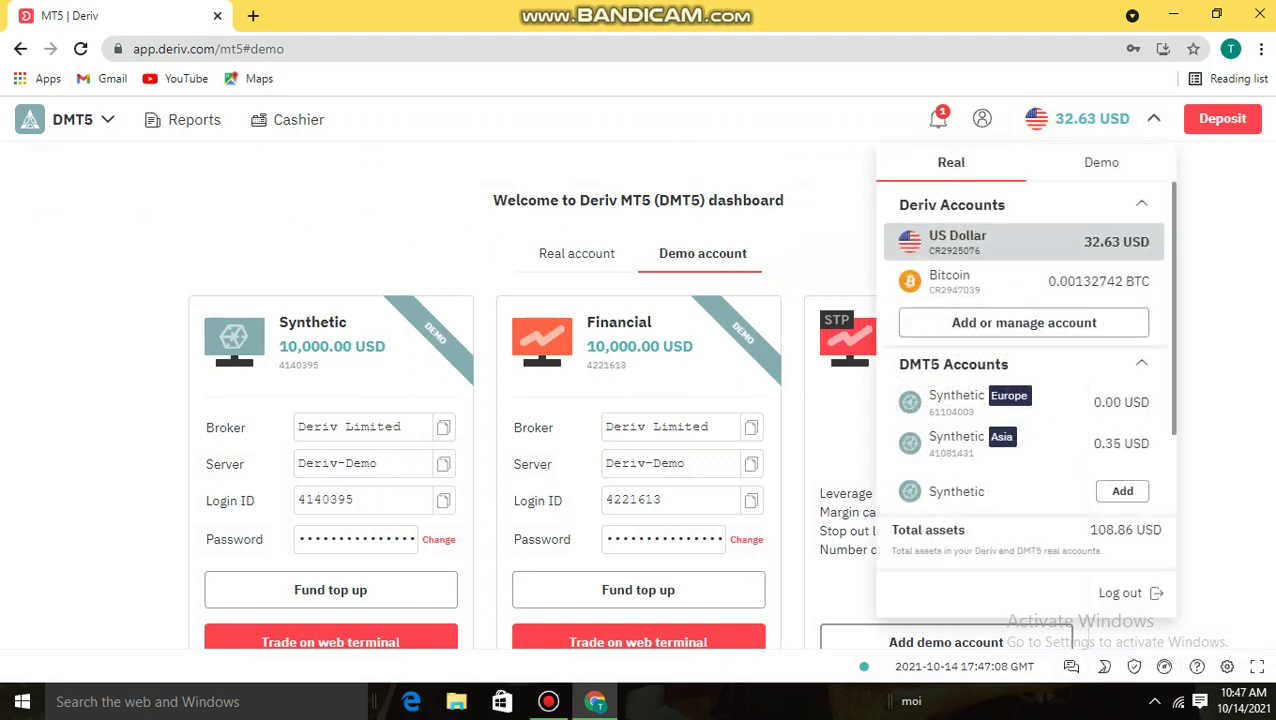
key(Escape)
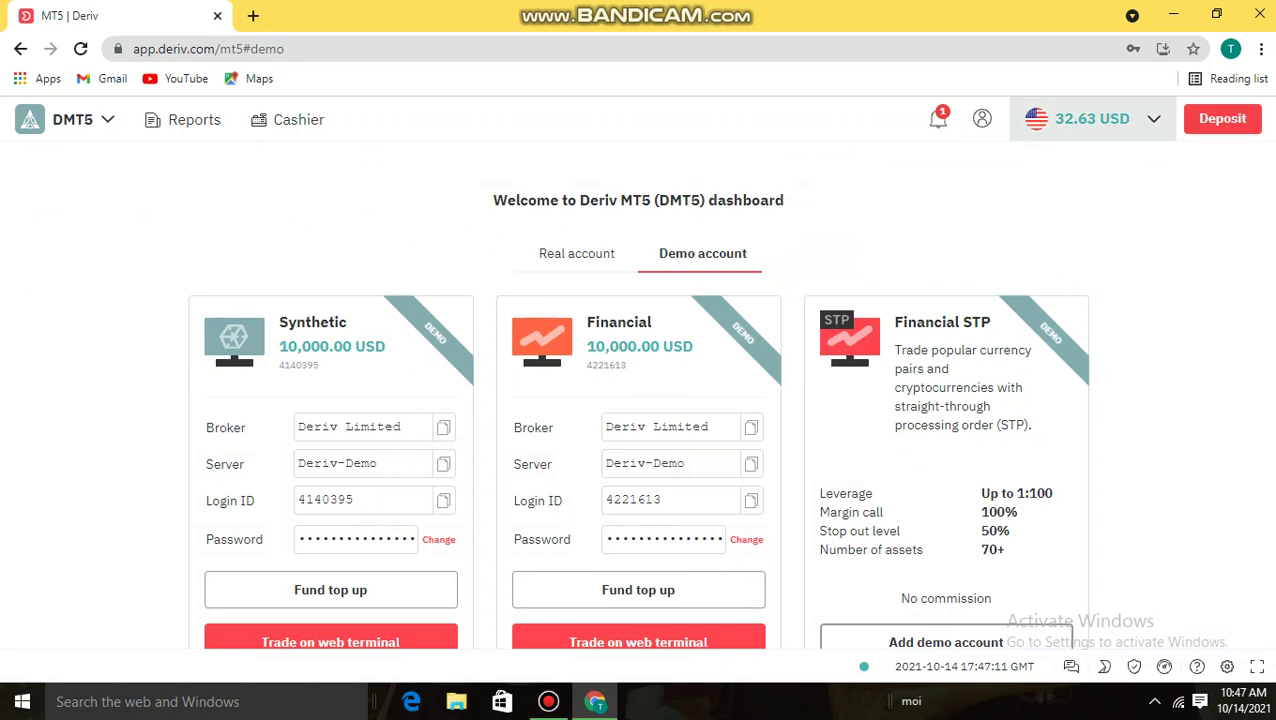
Open the 32.63 USD balance dropdown and switch it to the Demo accounts list
click(1092, 118)
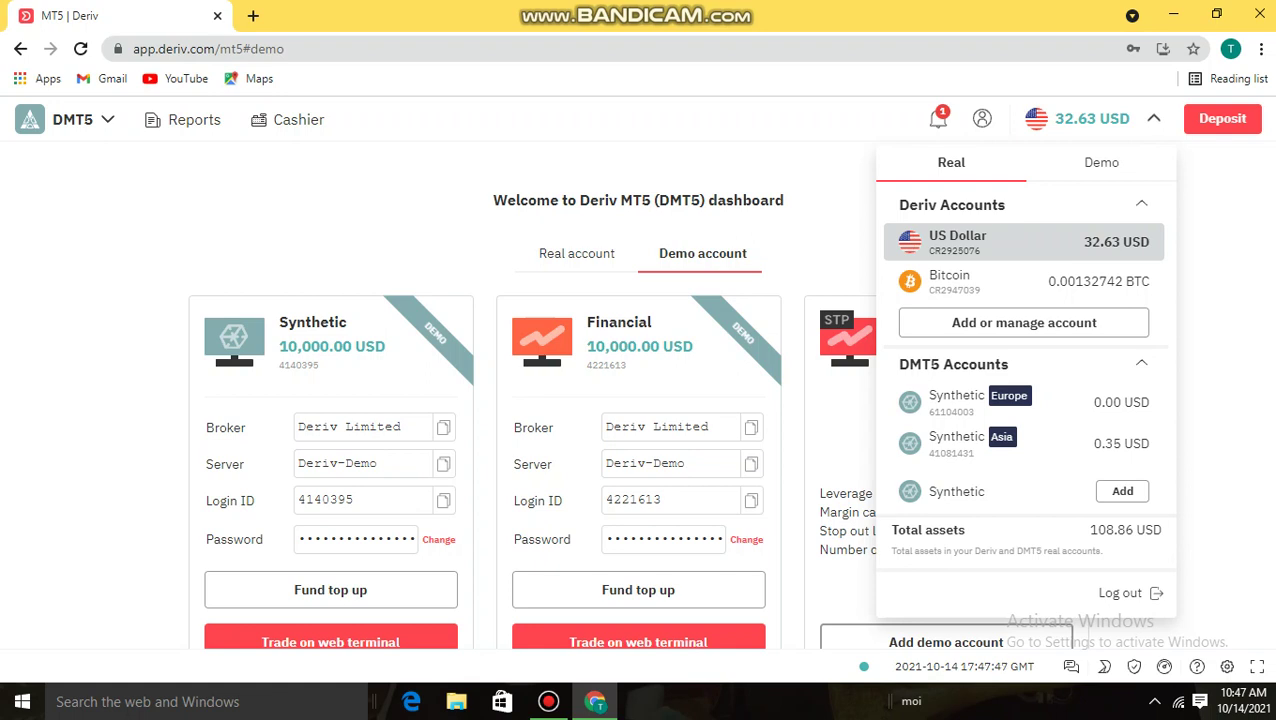
click(1101, 162)
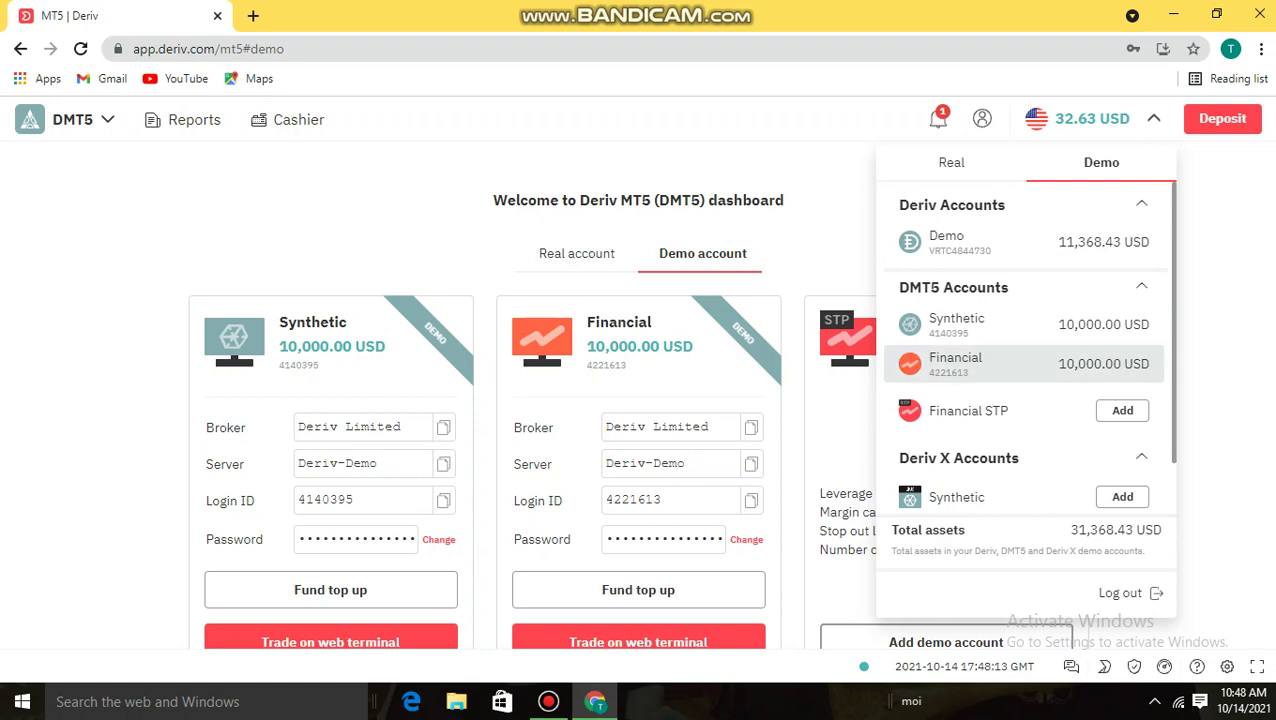
Select the Financial DMT5 demo account, decline Chrome's password update, and minimize Chrome
click(1020, 364)
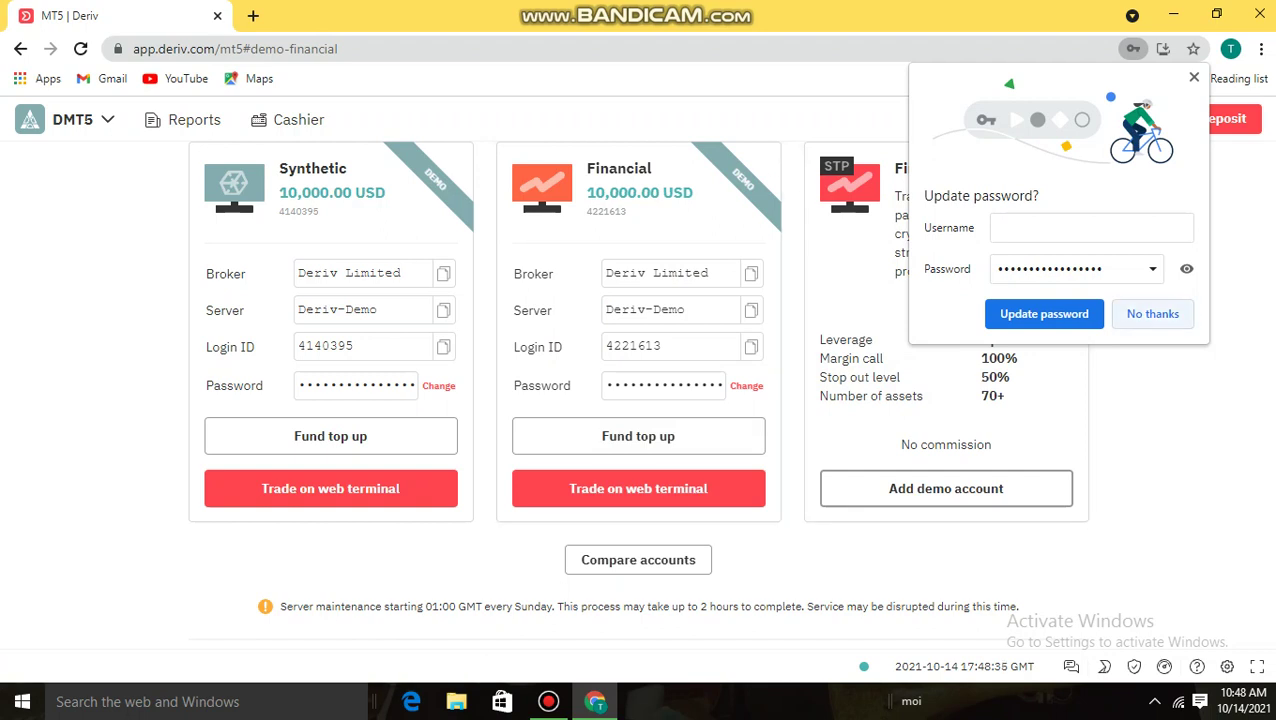
click(1152, 313)
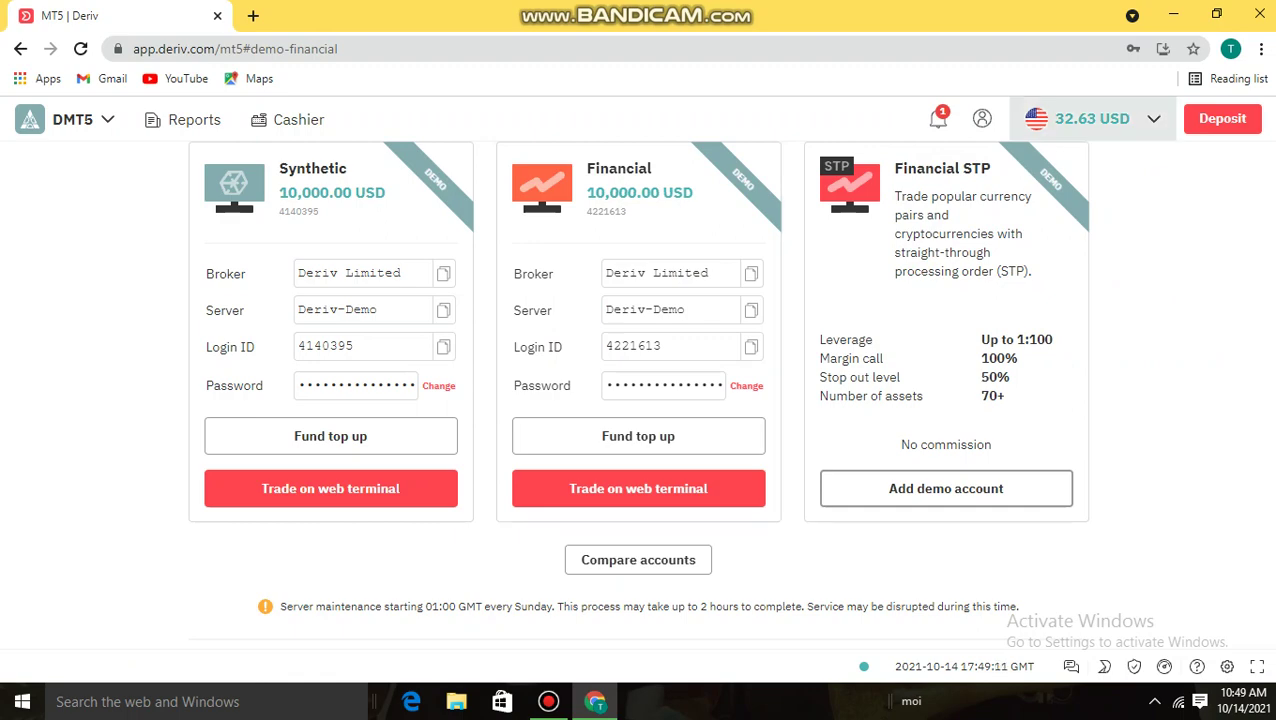
click(1173, 14)
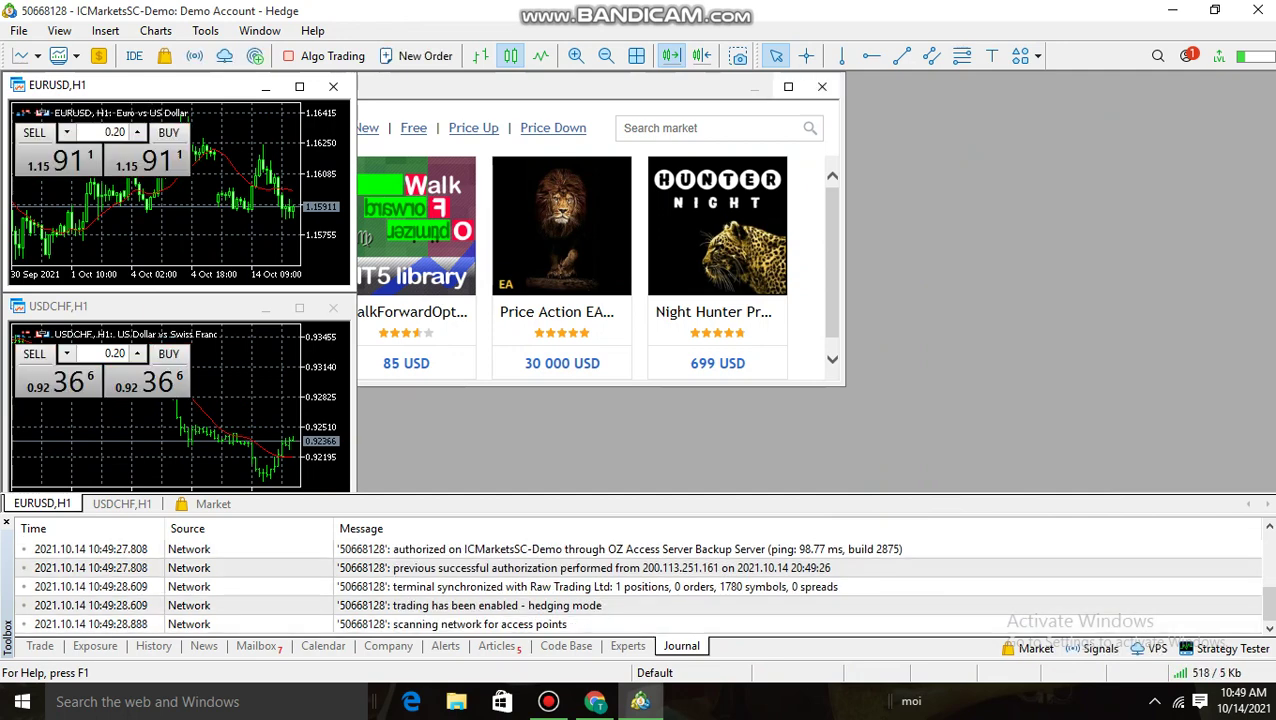
Close the Market window, maximize the EURUSD,H1 chart, and bring up the File menu
click(822, 87)
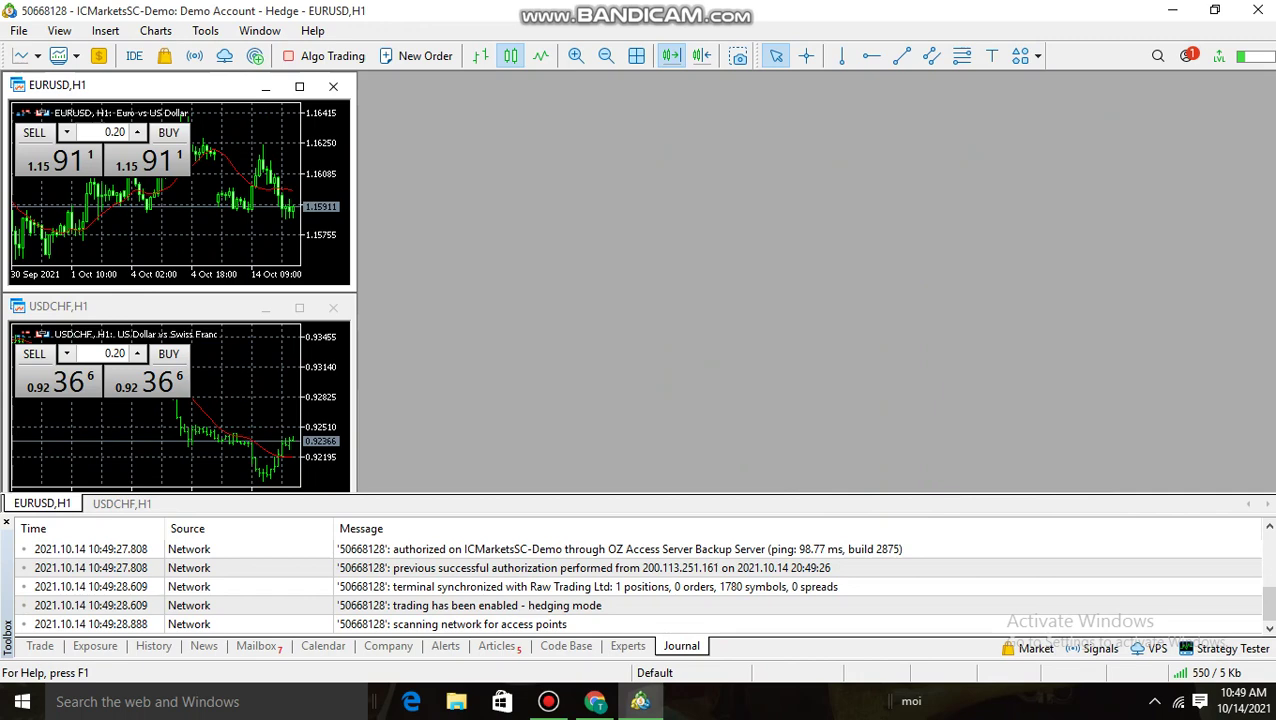
click(299, 86)
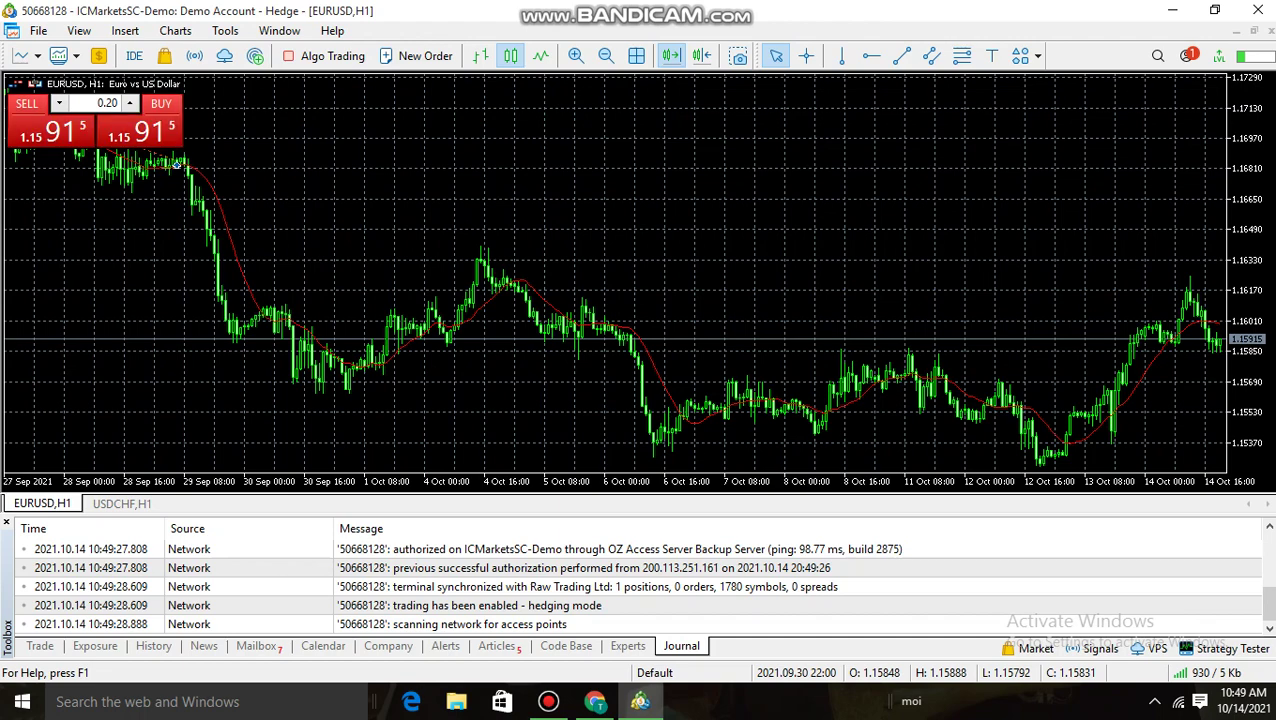
click(38, 30)
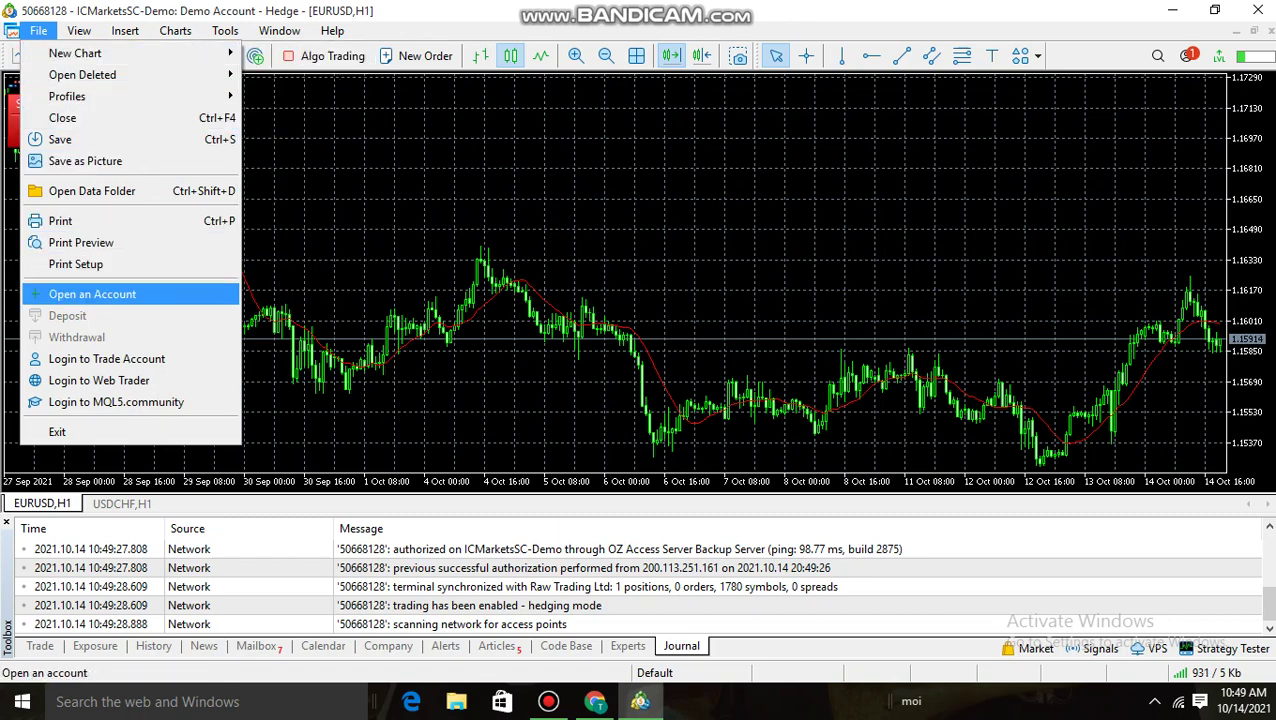
In Open an Account, search for the copied broker name 'Deriv Limited' and select it
click(92, 294)
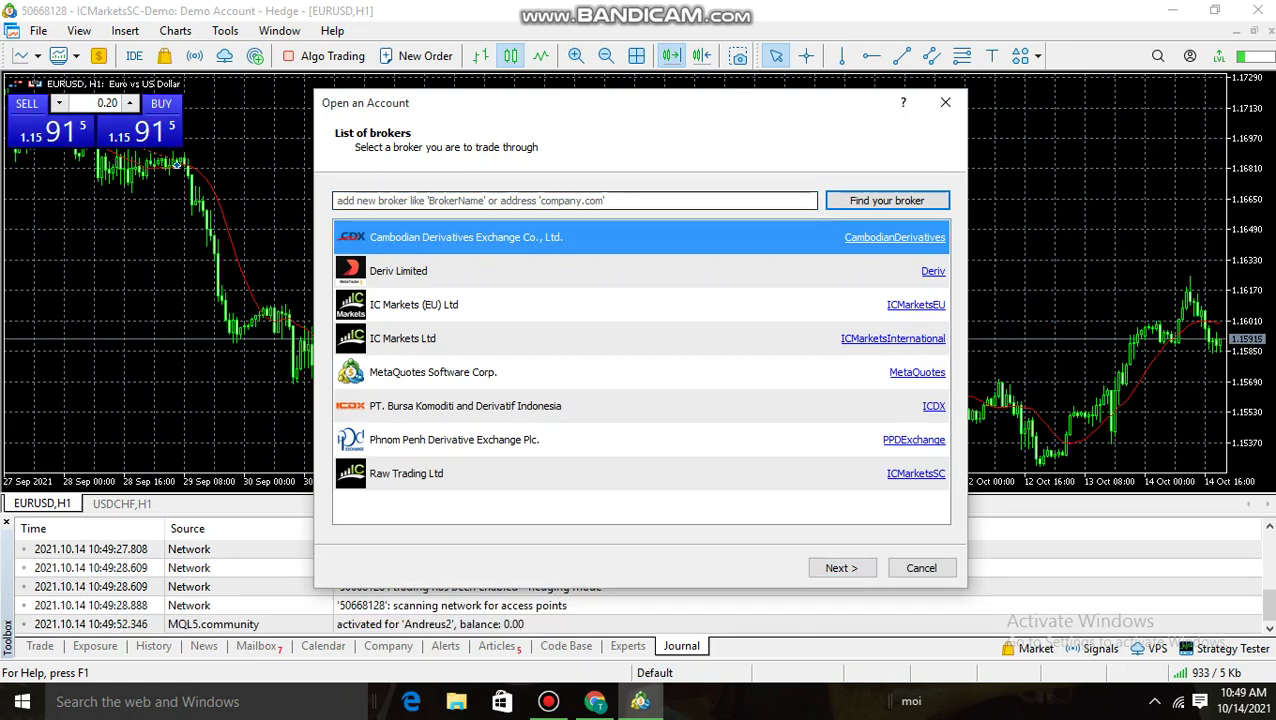
click(575, 200)
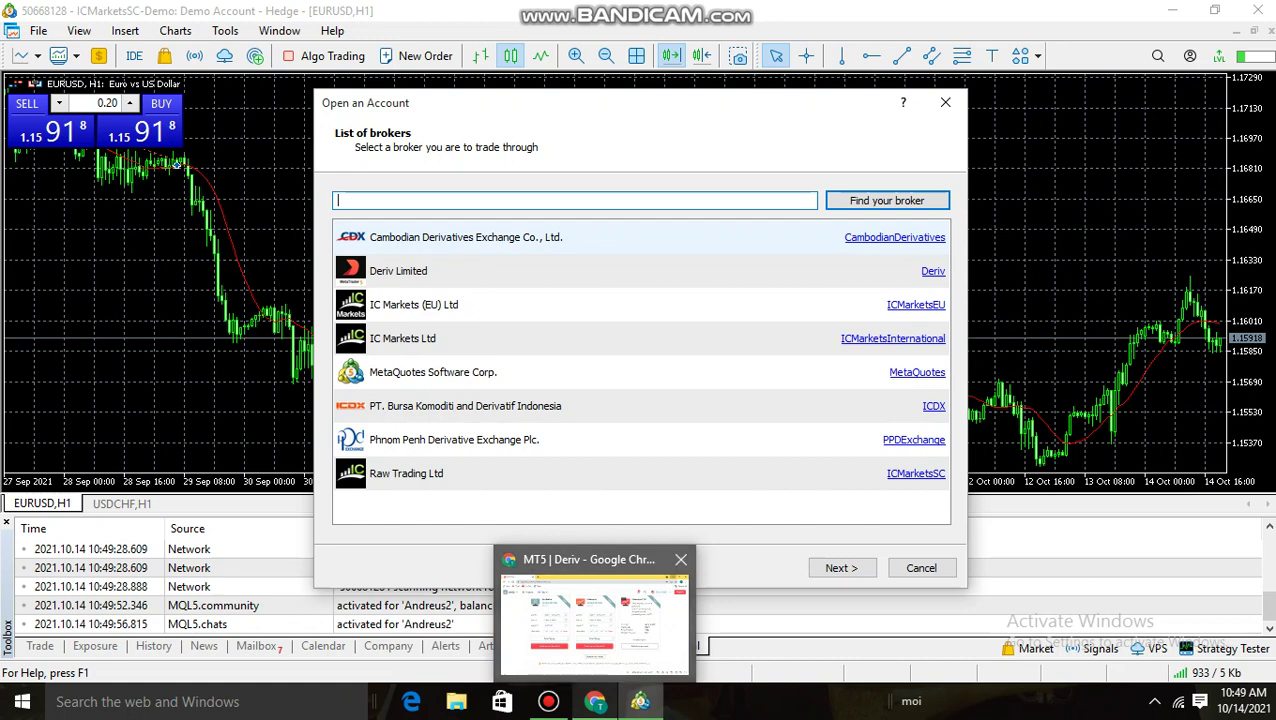
click(595, 701)
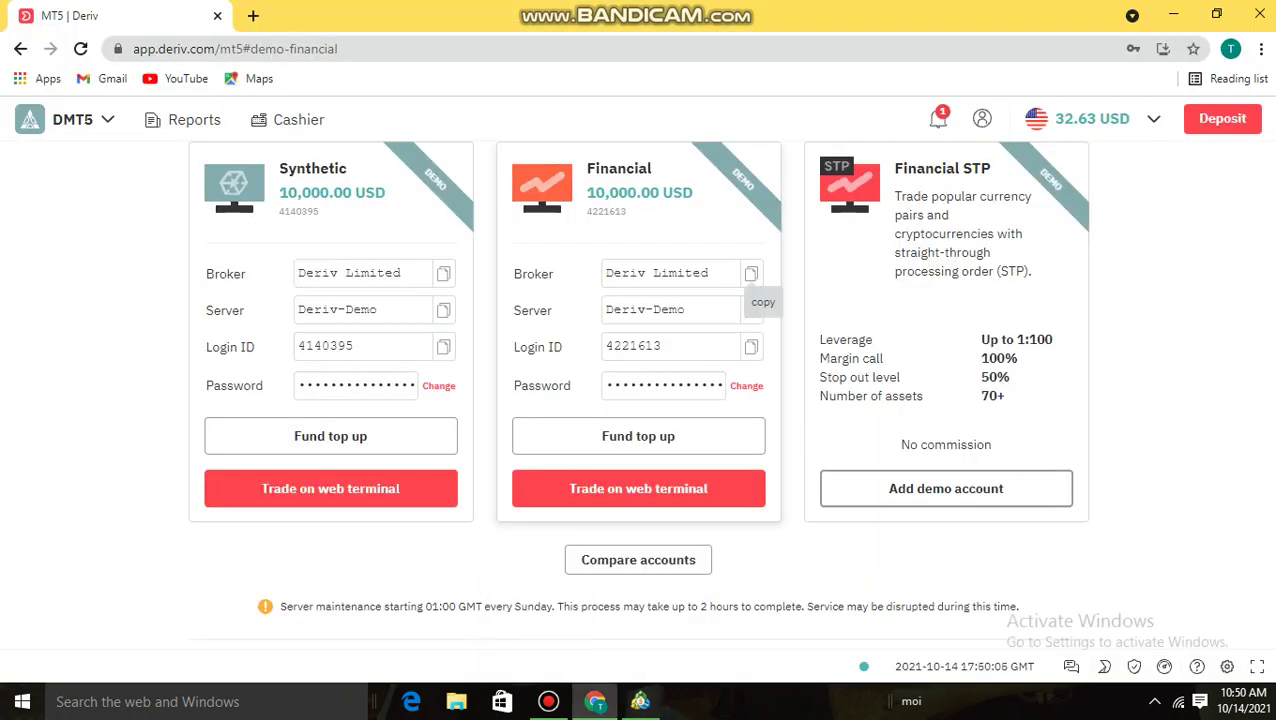
click(751, 273)
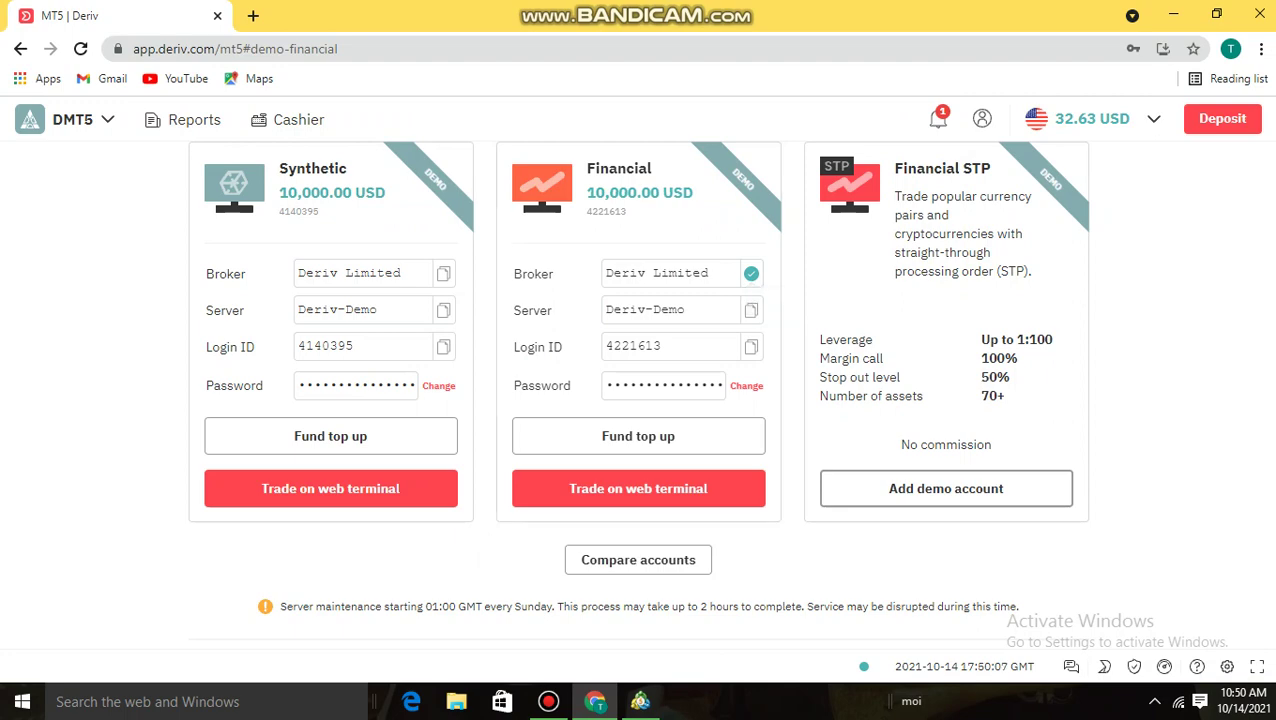
click(640, 701)
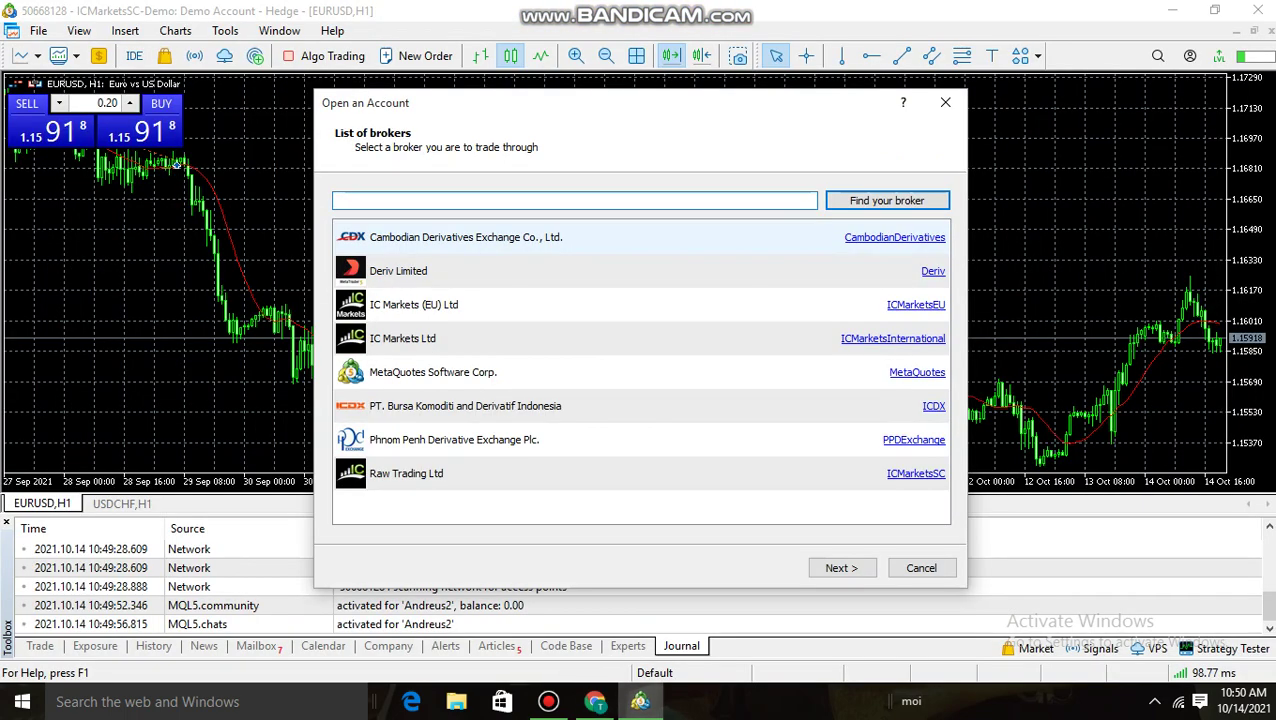
right_click(526, 201)
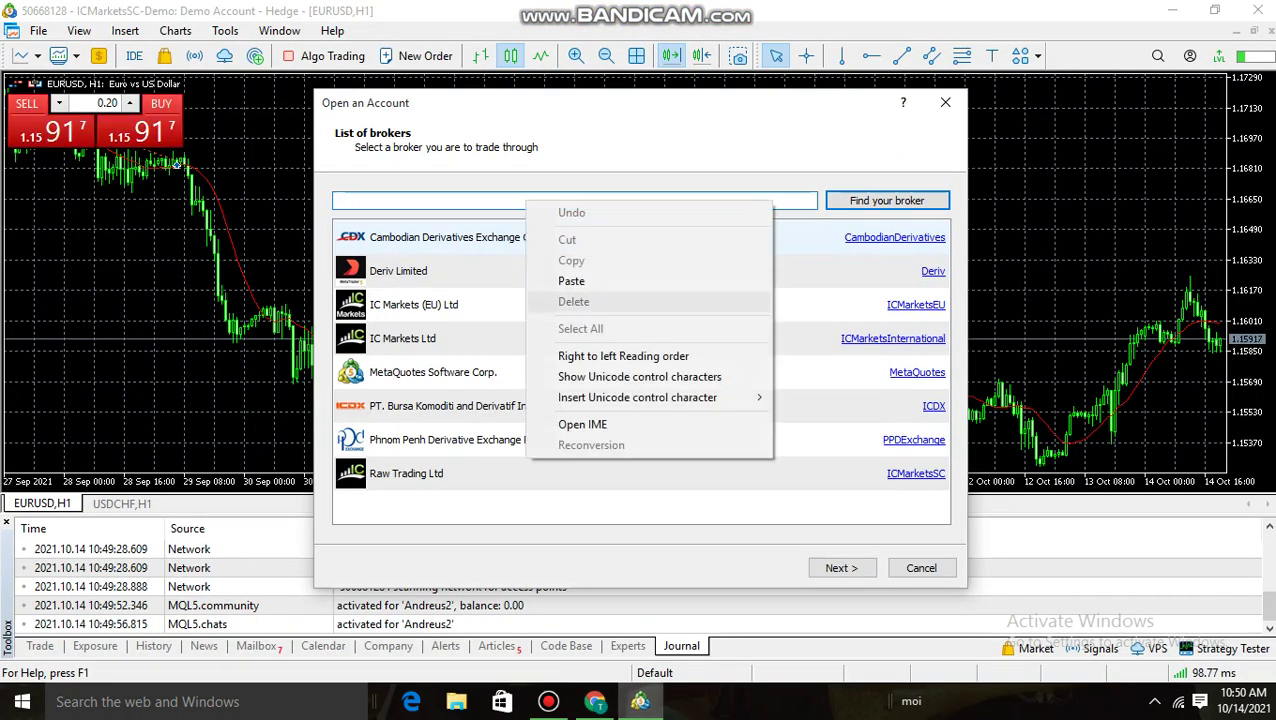
click(575, 281)
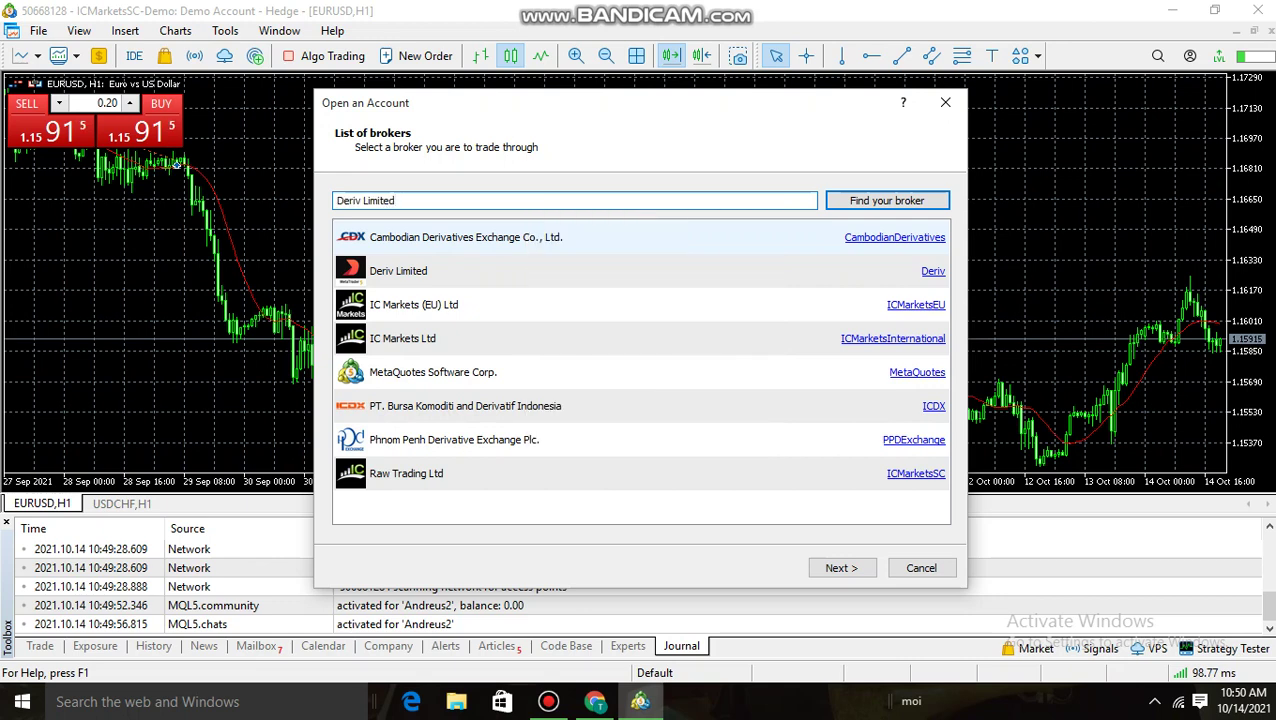
key(Return)
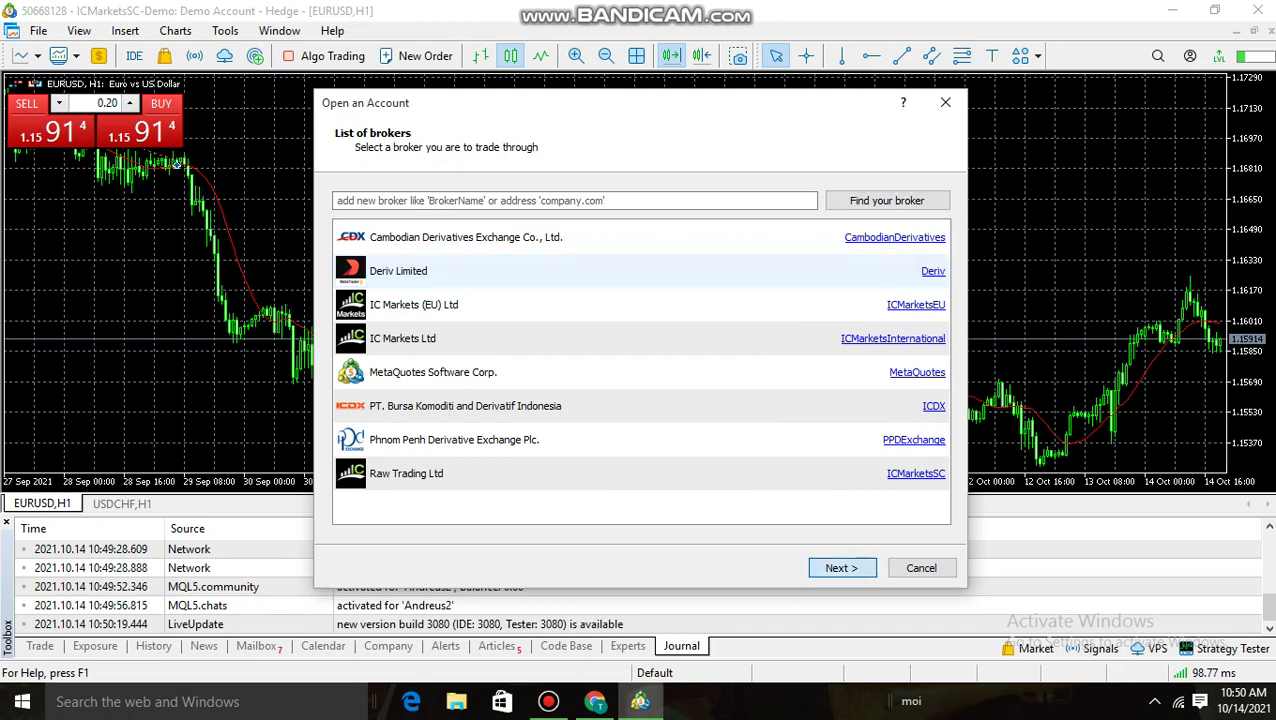
double_click(398, 271)
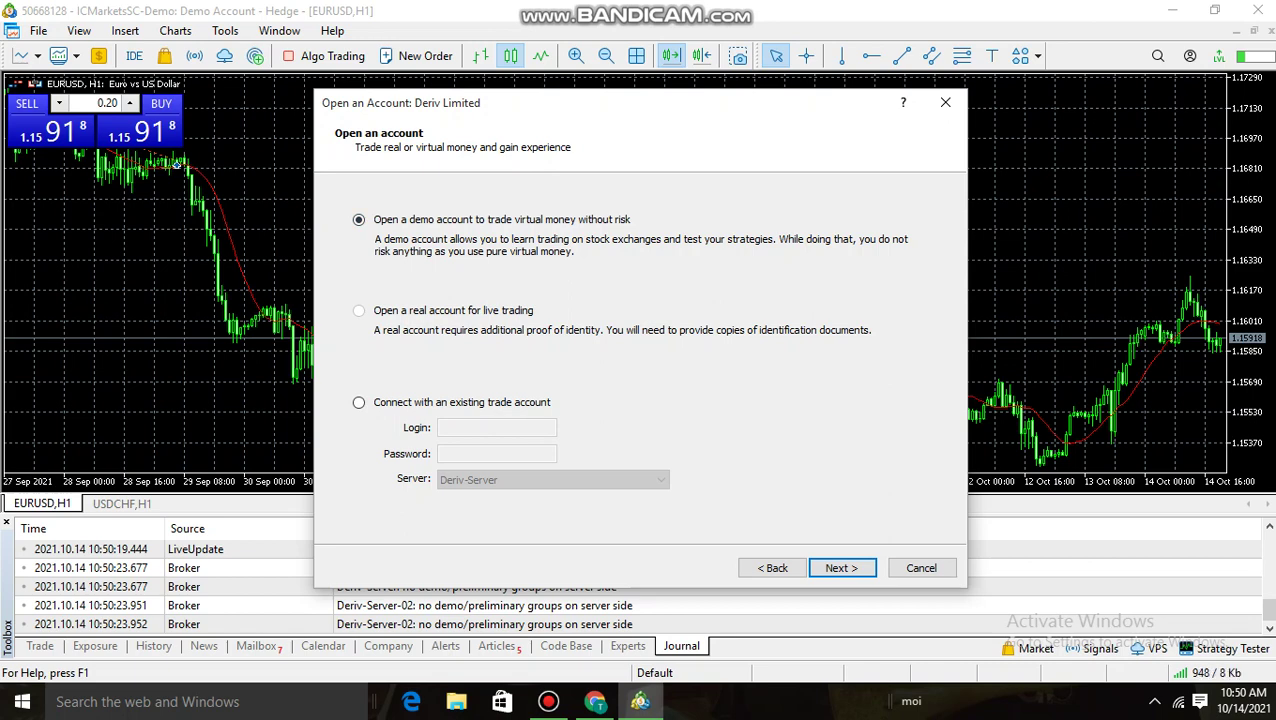
Choose to connect with an existing trade account and set the server to Deriv-Demo
click(358, 402)
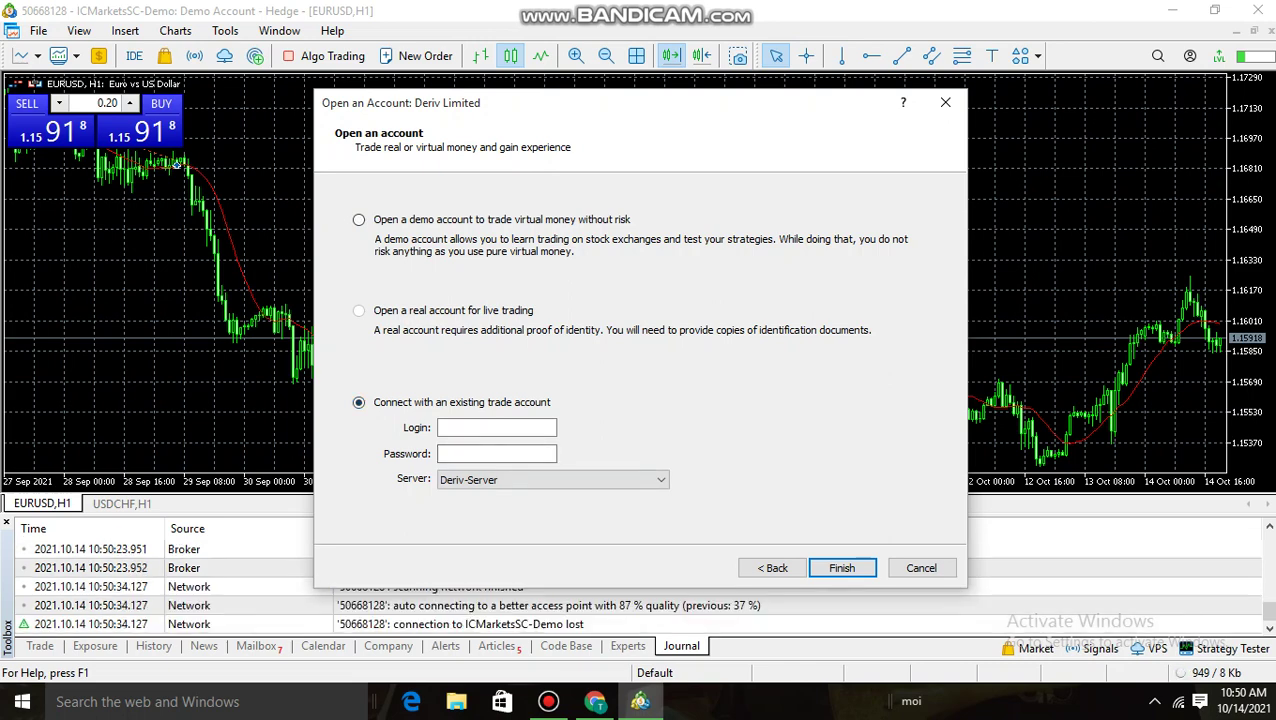
click(595, 701)
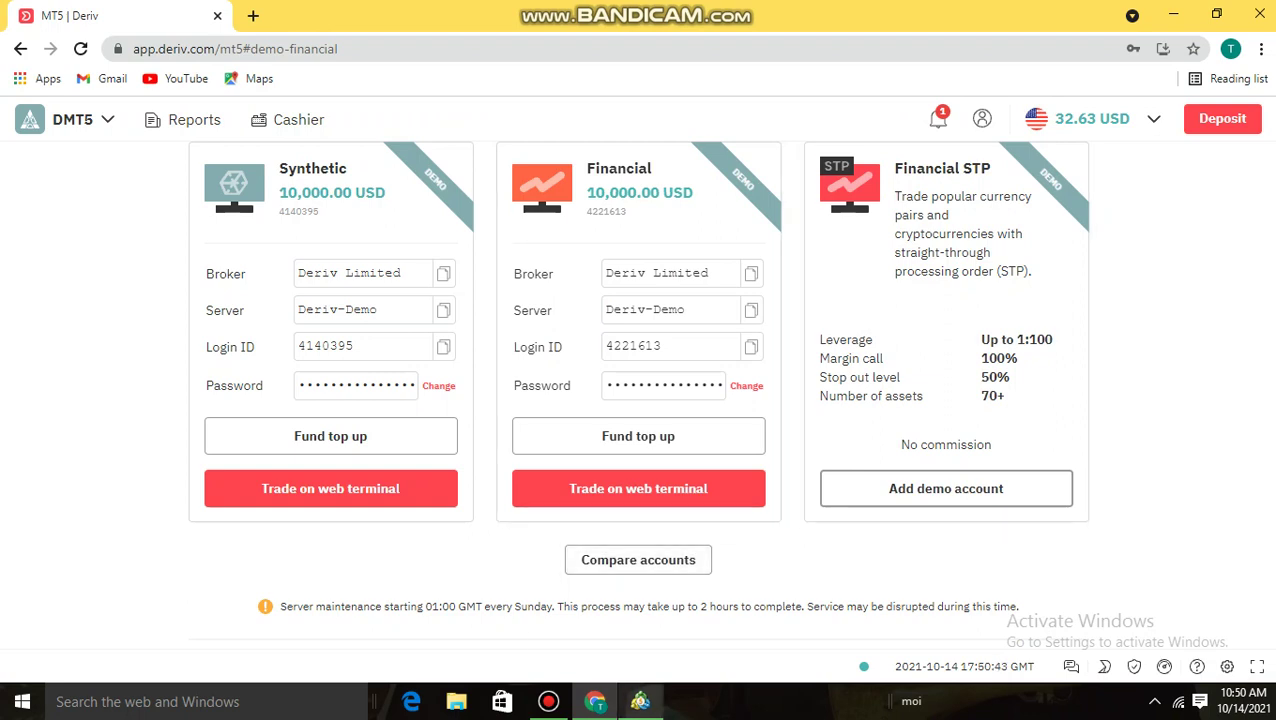
click(640, 701)
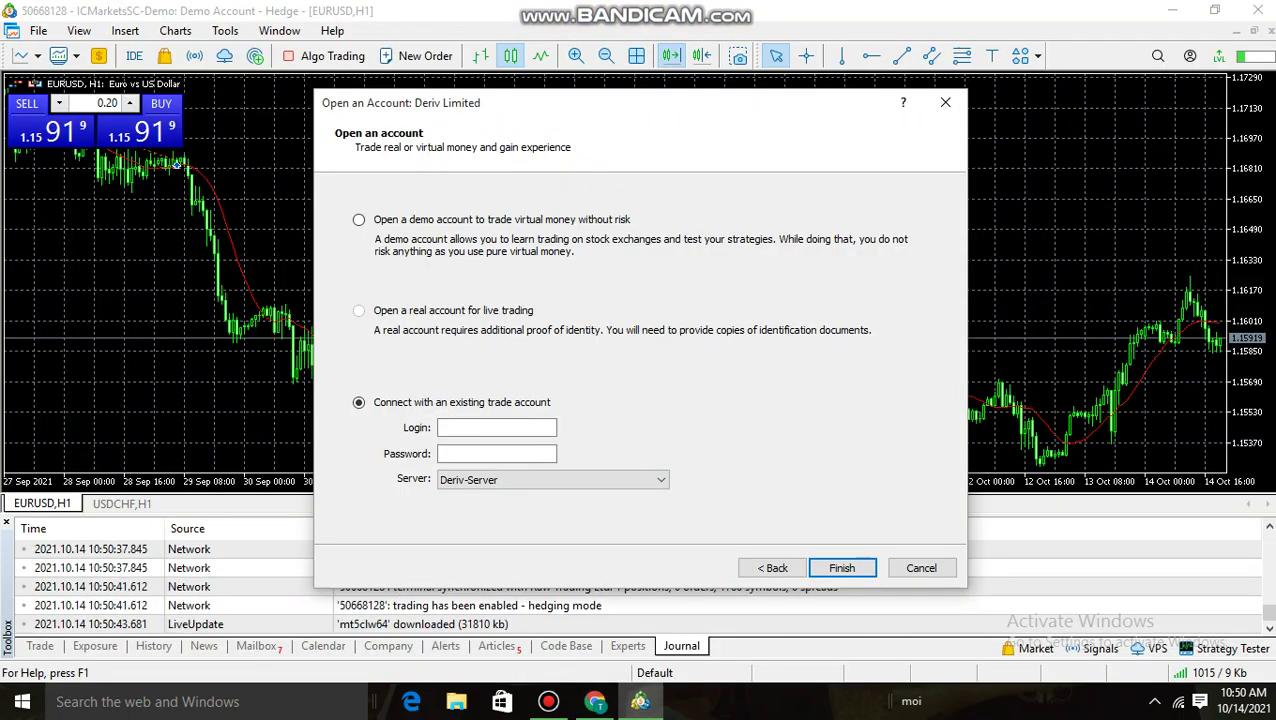
key(alt+Down)
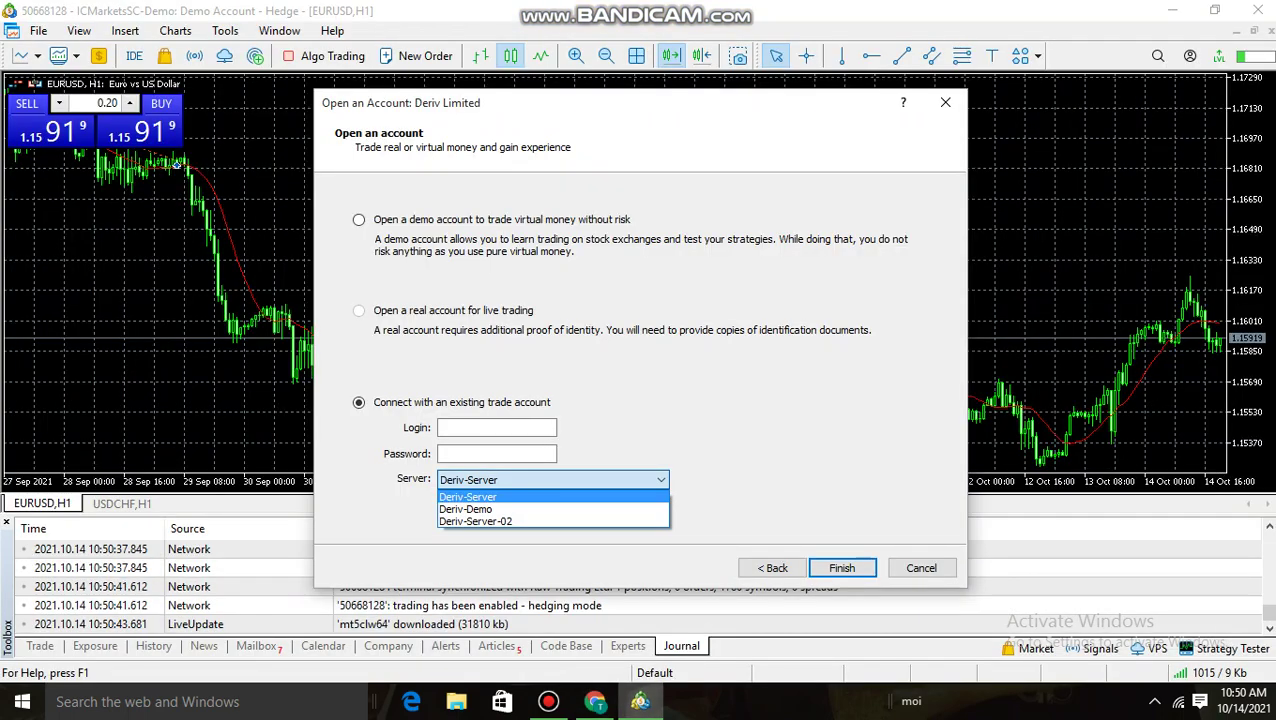
key(Down)
key(Return)
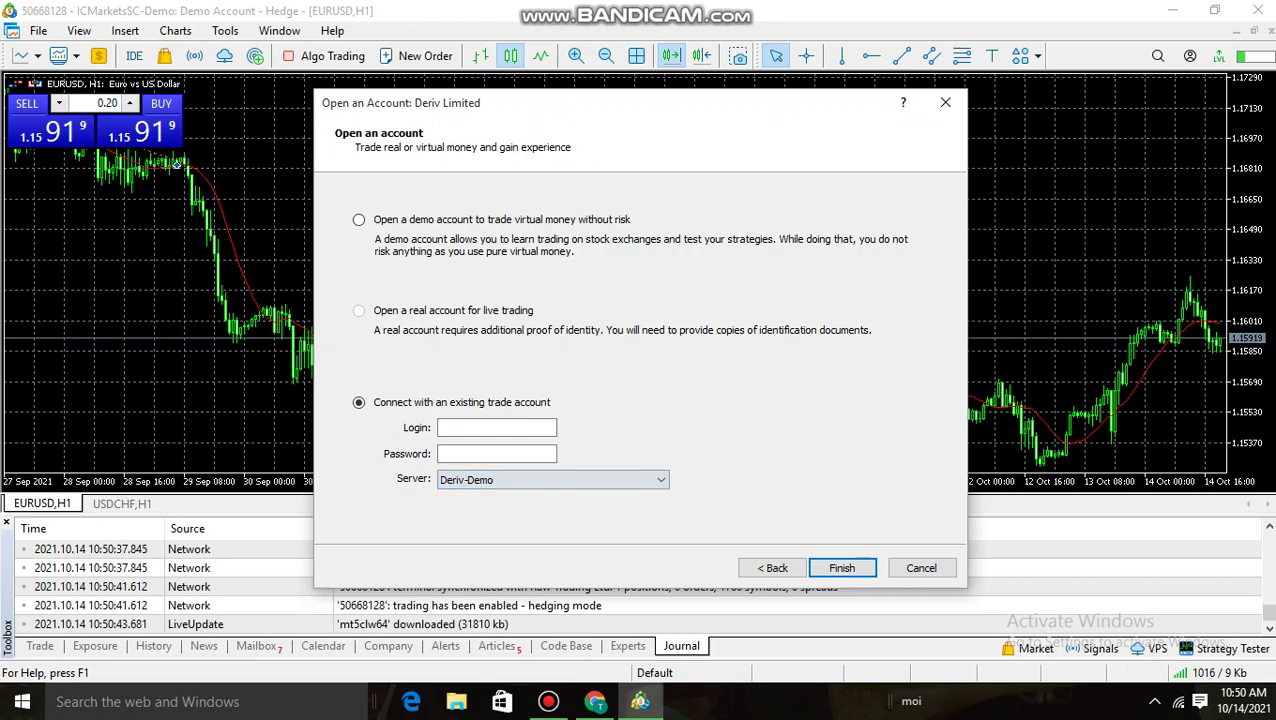
Copy the Financial demo account's login ID from Deriv and paste it into the Login field
click(594, 701)
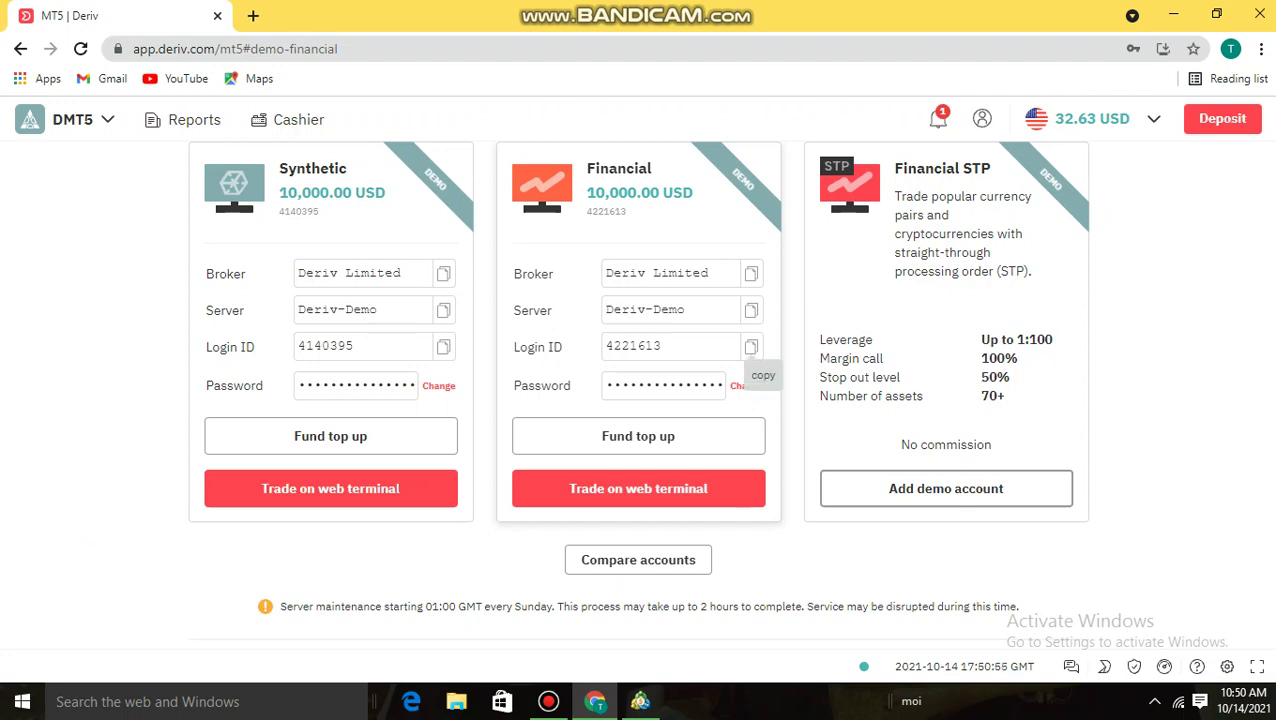
click(751, 346)
click(640, 701)
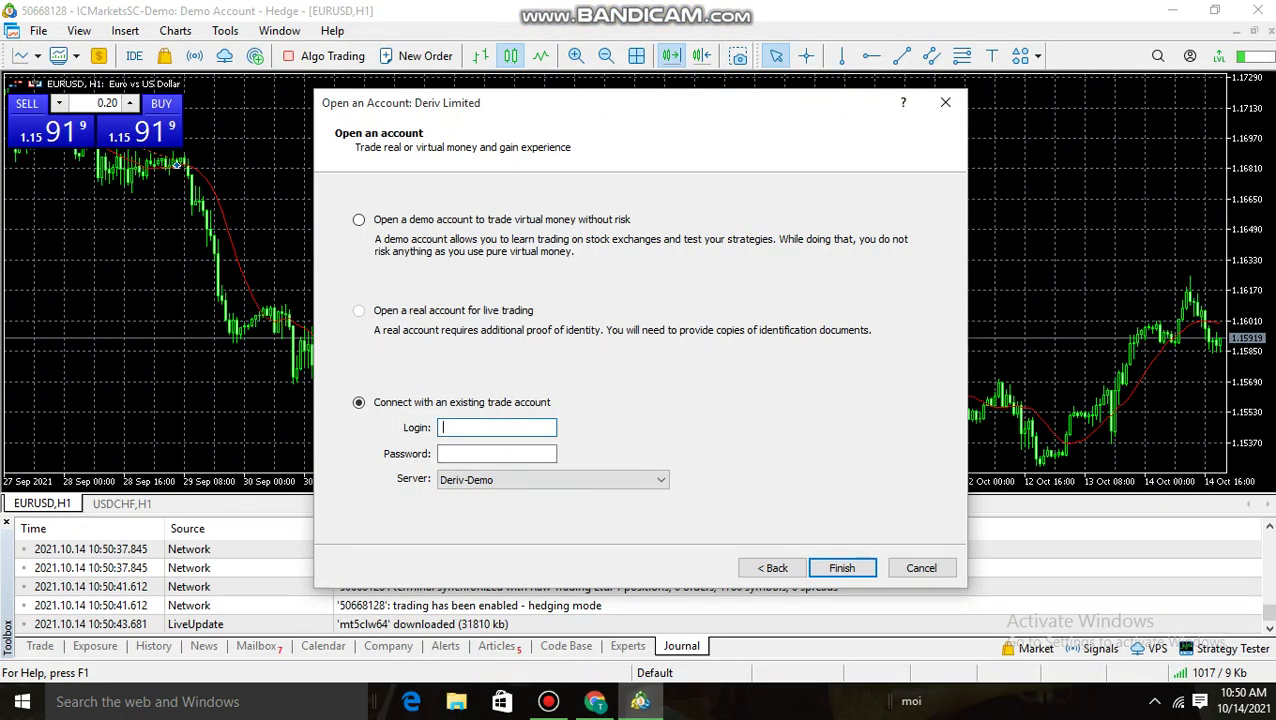
right_click(488, 428)
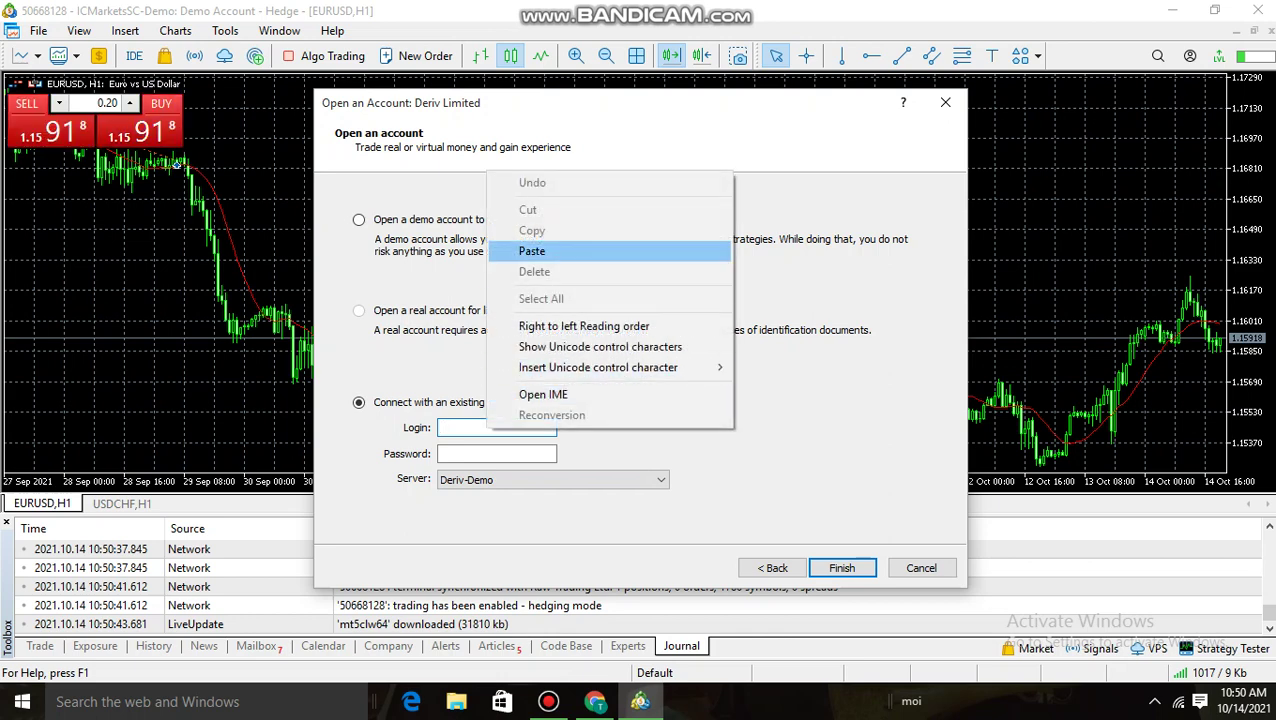
click(532, 251)
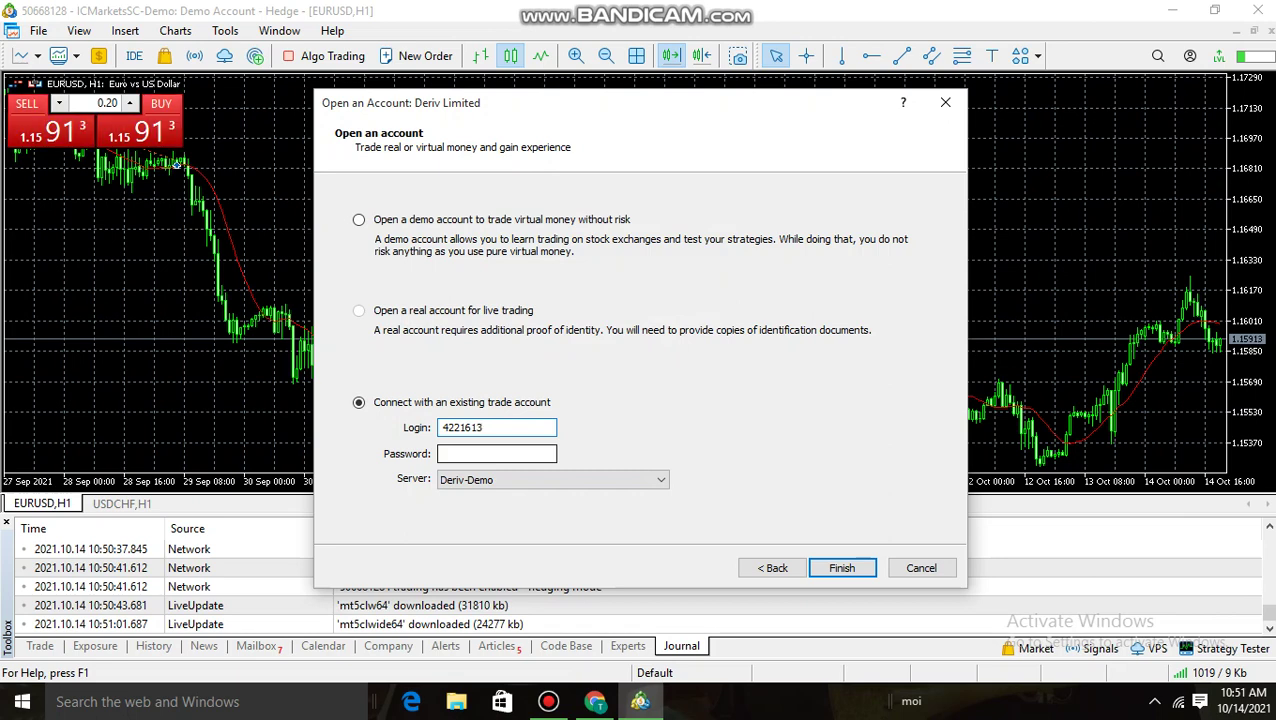
Enter the account password, postponing the terminal update prompt, and click Finish to connect
text(a)
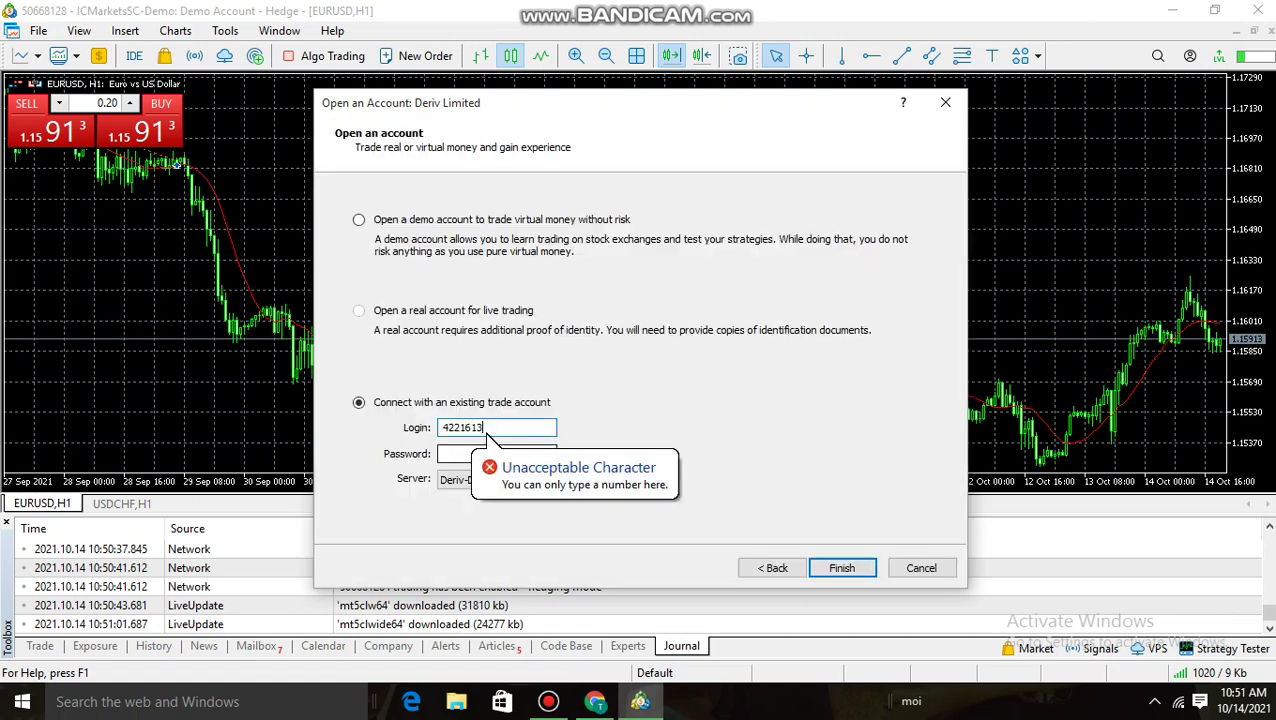
click(448, 457)
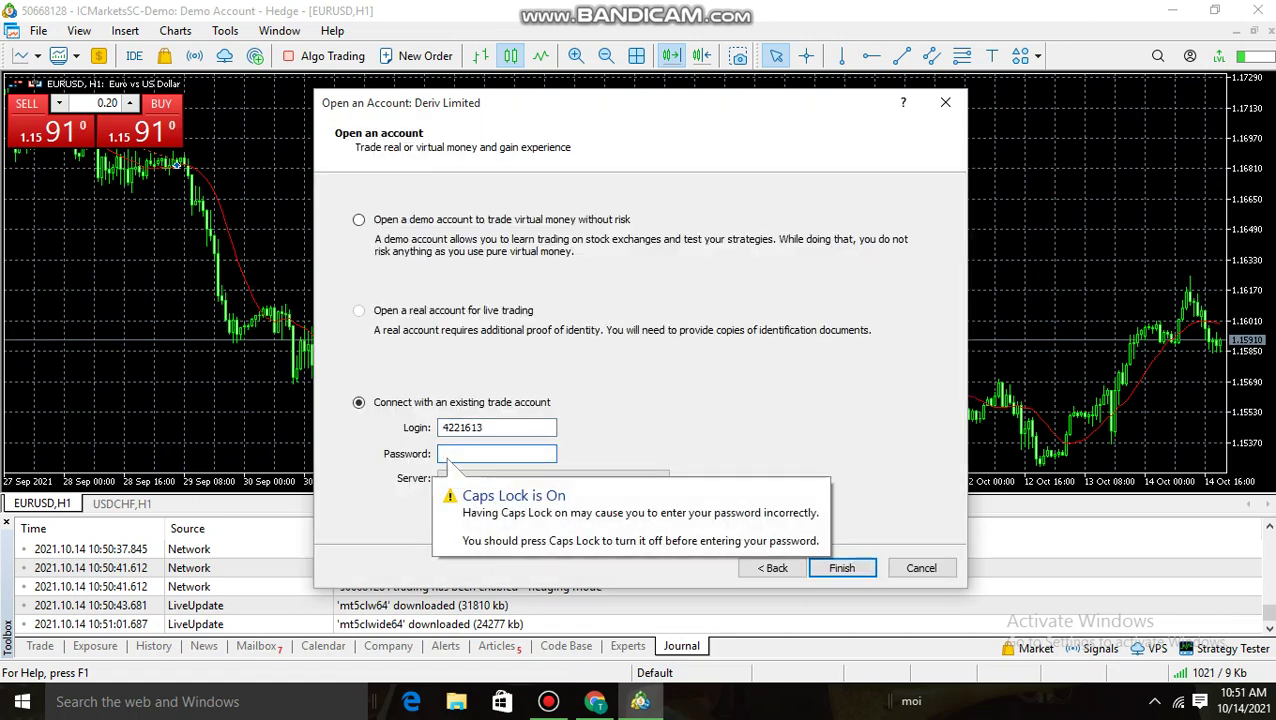
text(AA)
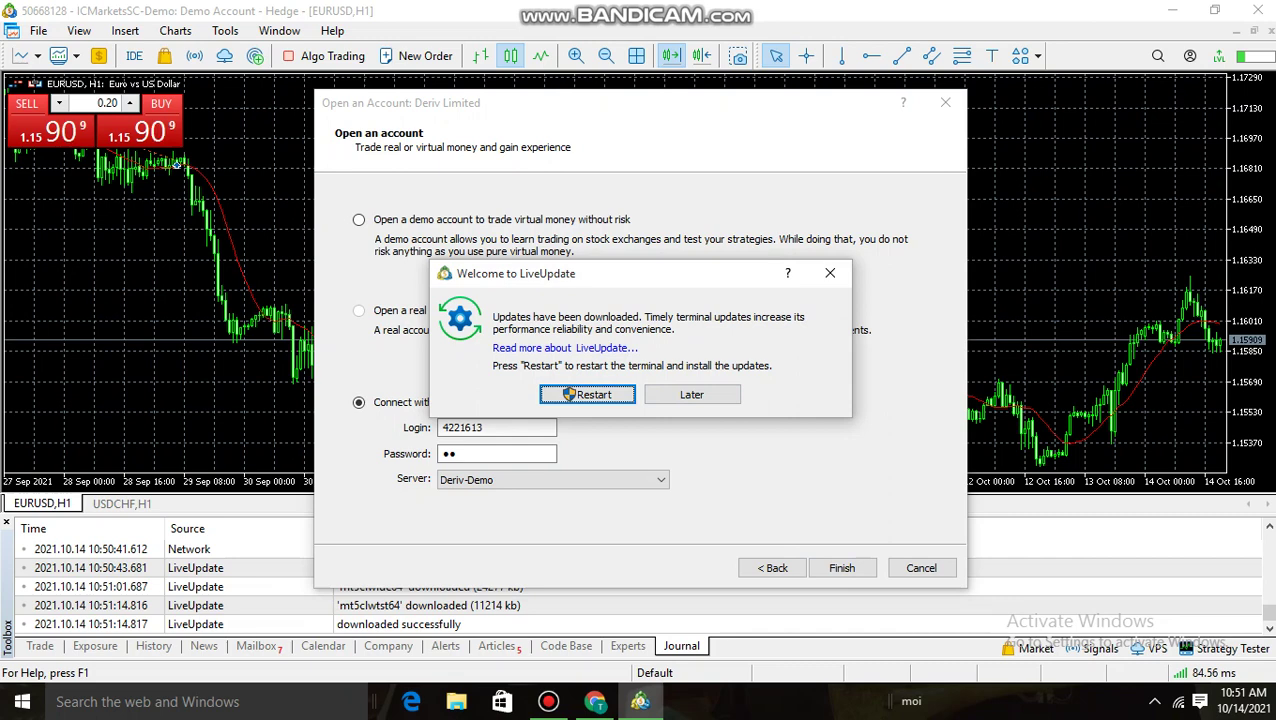
key(Tab)
key(Return)
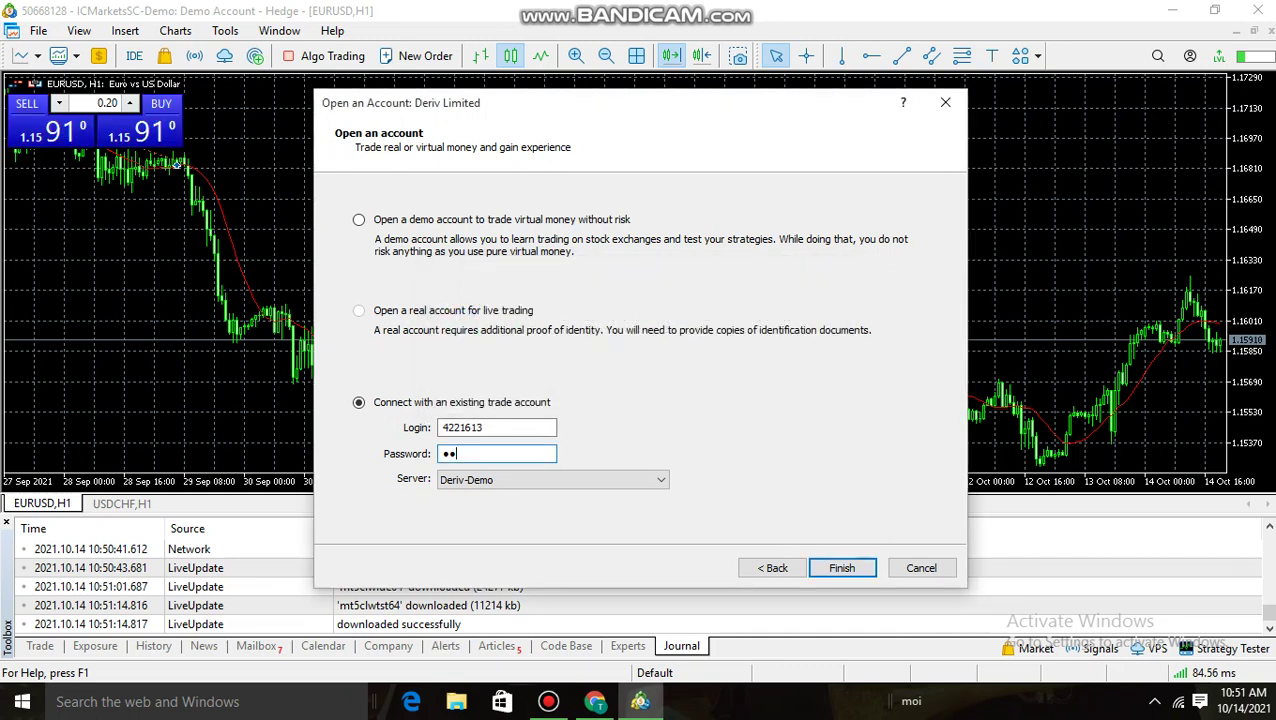
key(BackSpace)
key(BackSpace)
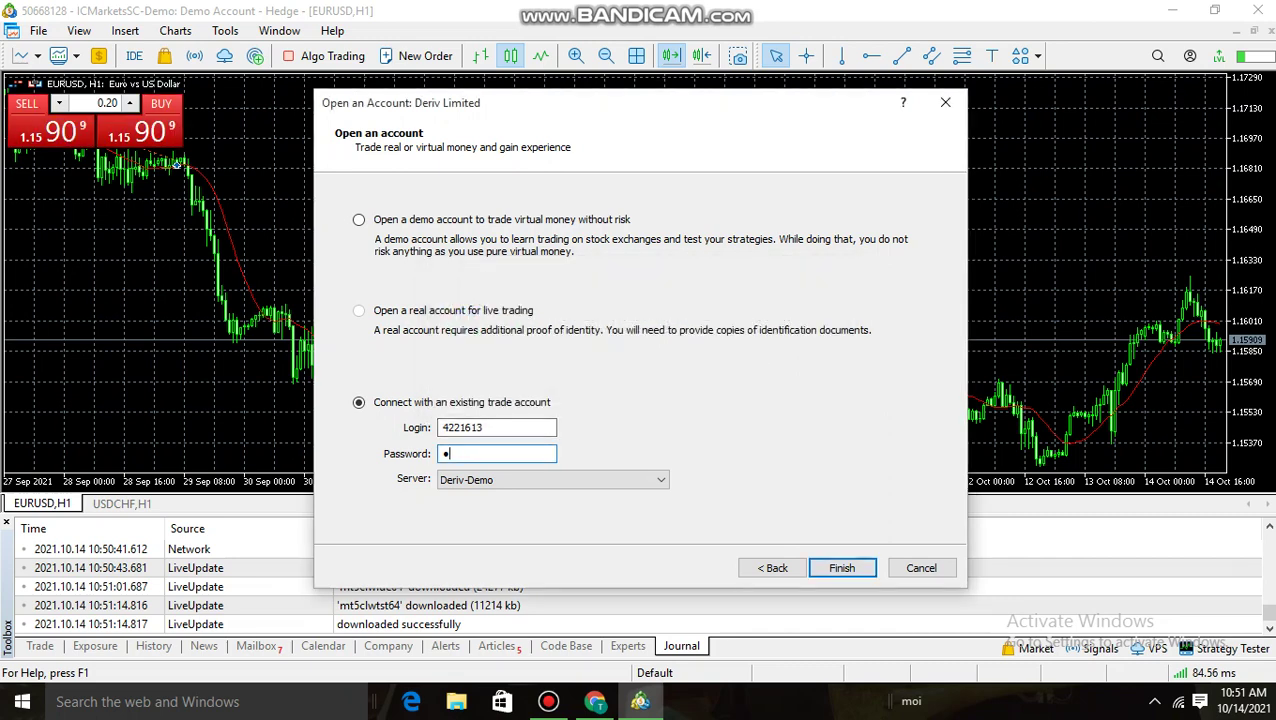
key(Caps_Lock)
text(a)
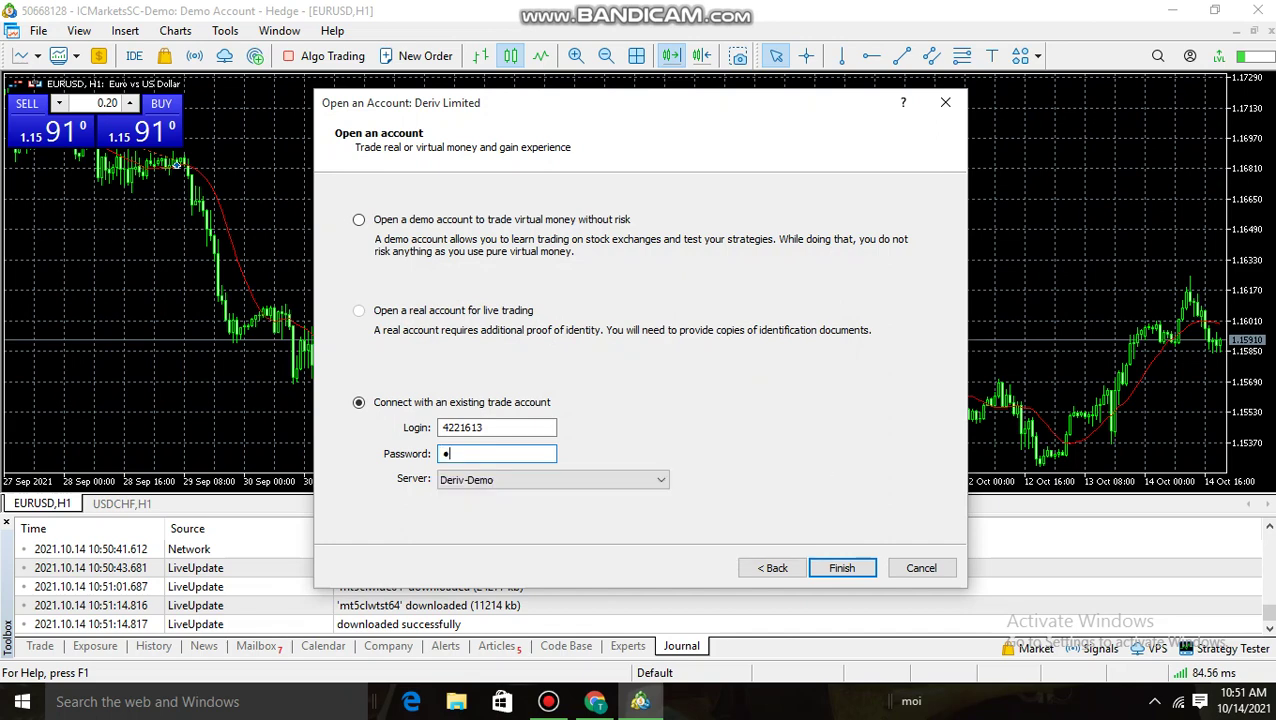
text(aaaaaaaaaaaaa)
key(BackSpace)
text(abc)
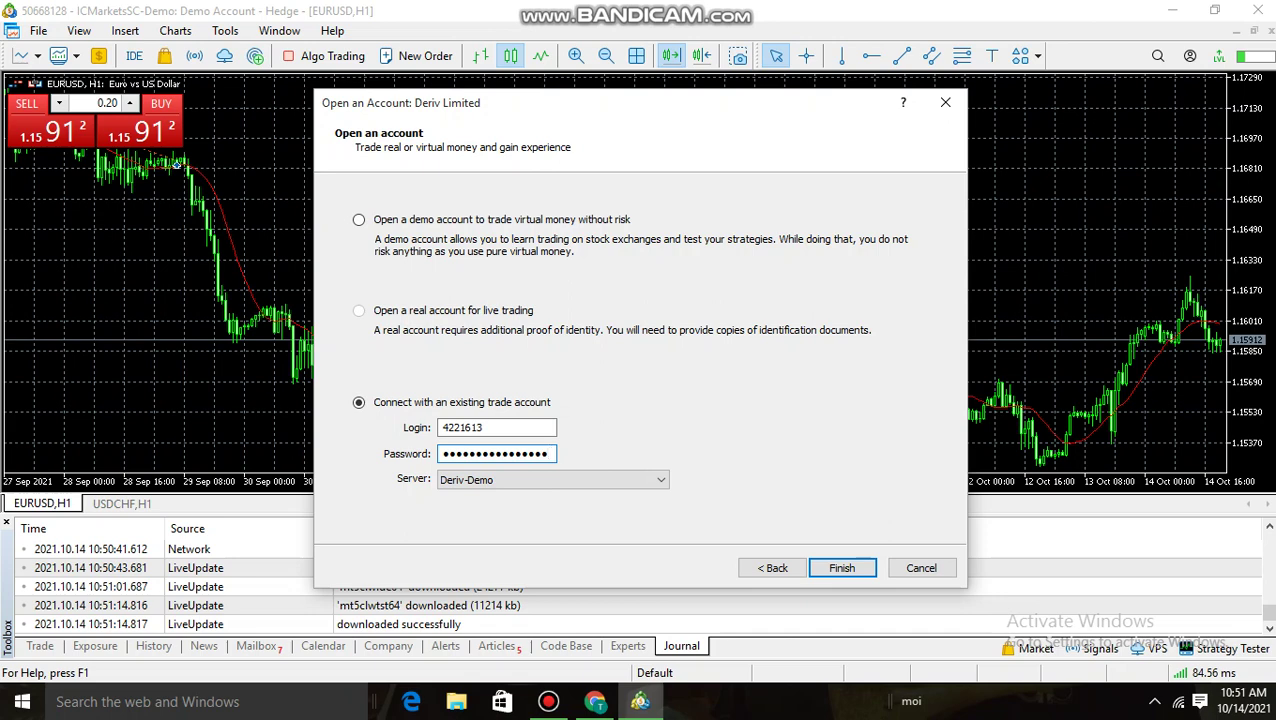
text(a)
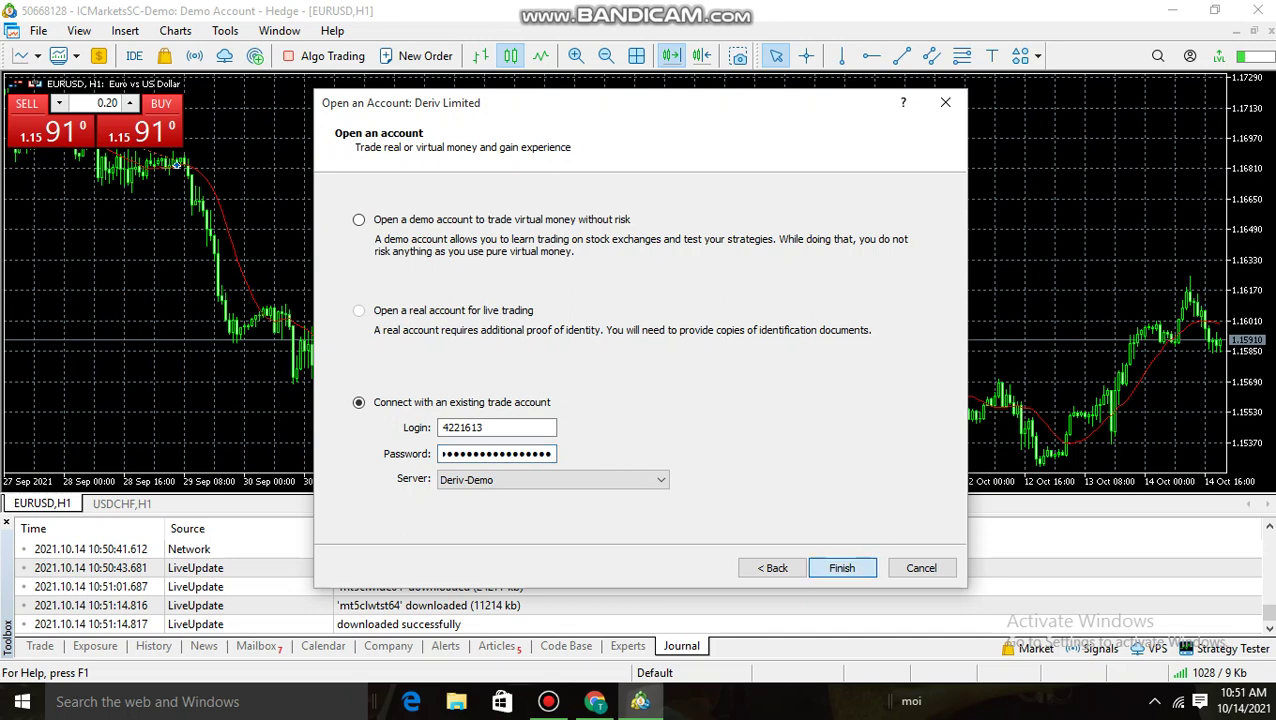
click(841, 567)
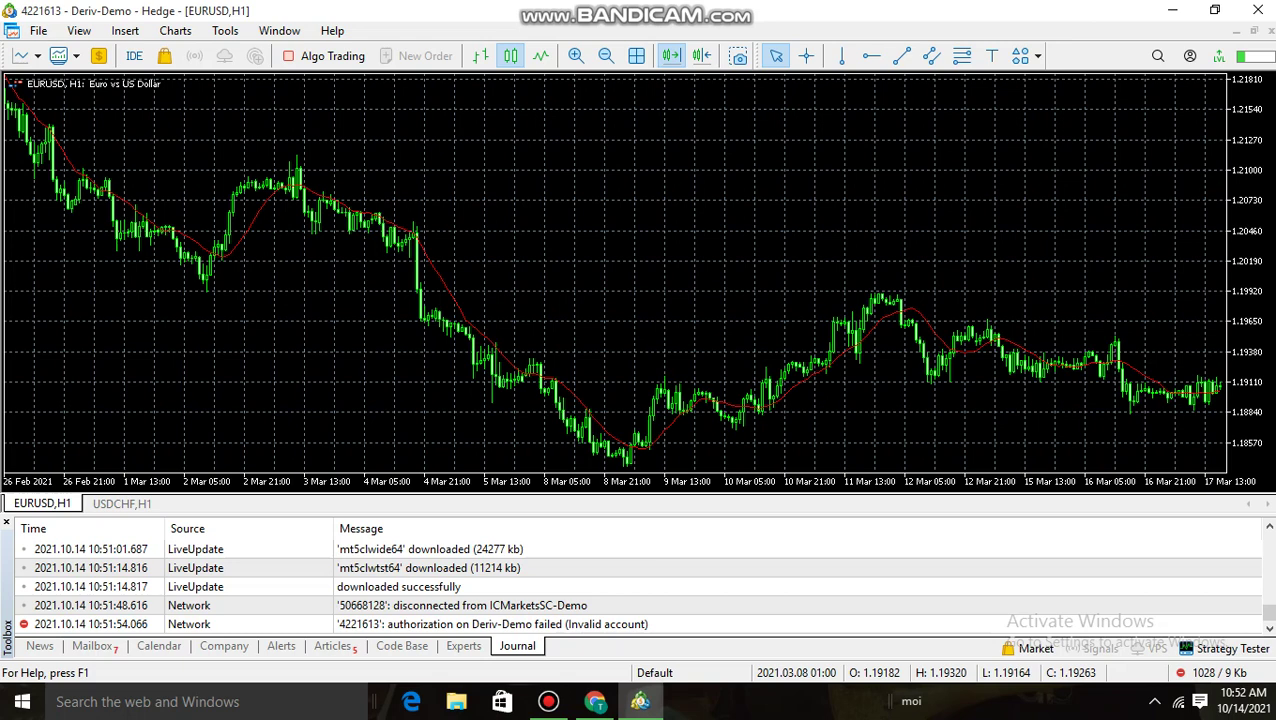
Refresh the EURUSD H1 chart, look at File > Profiles, then open the Profiles toolbar dropdown
right_click(531, 420)
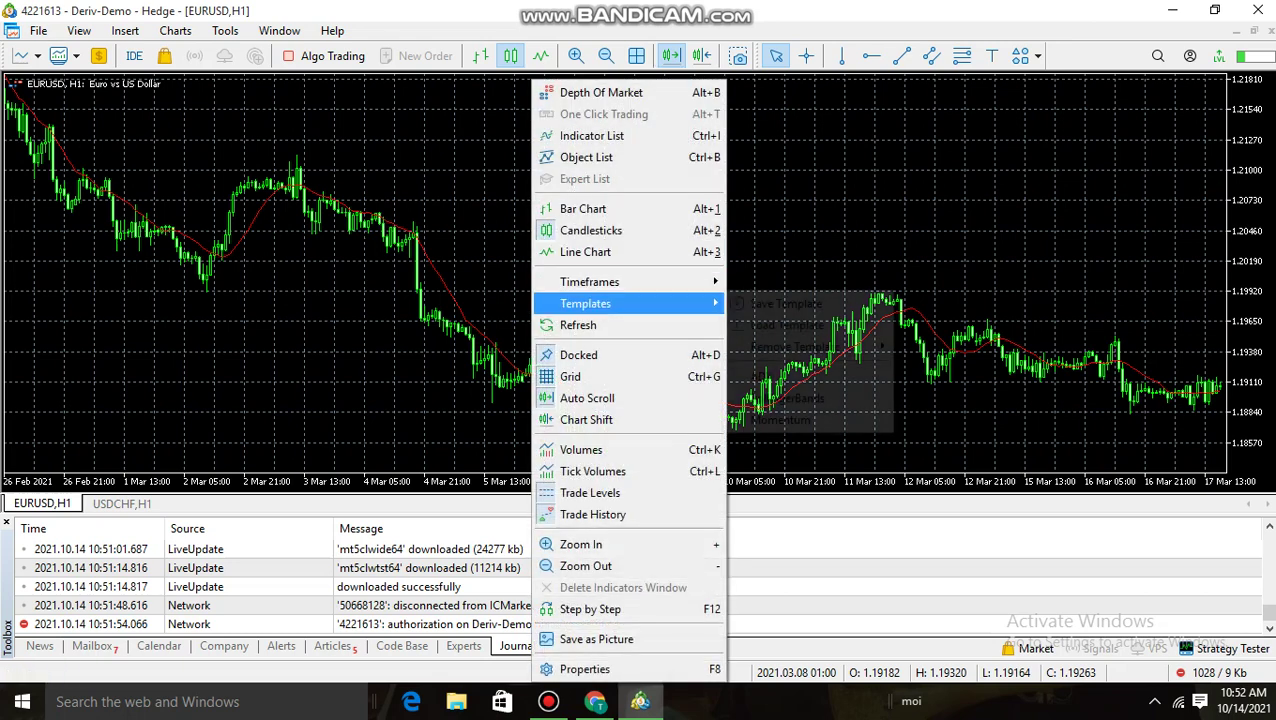
click(578, 325)
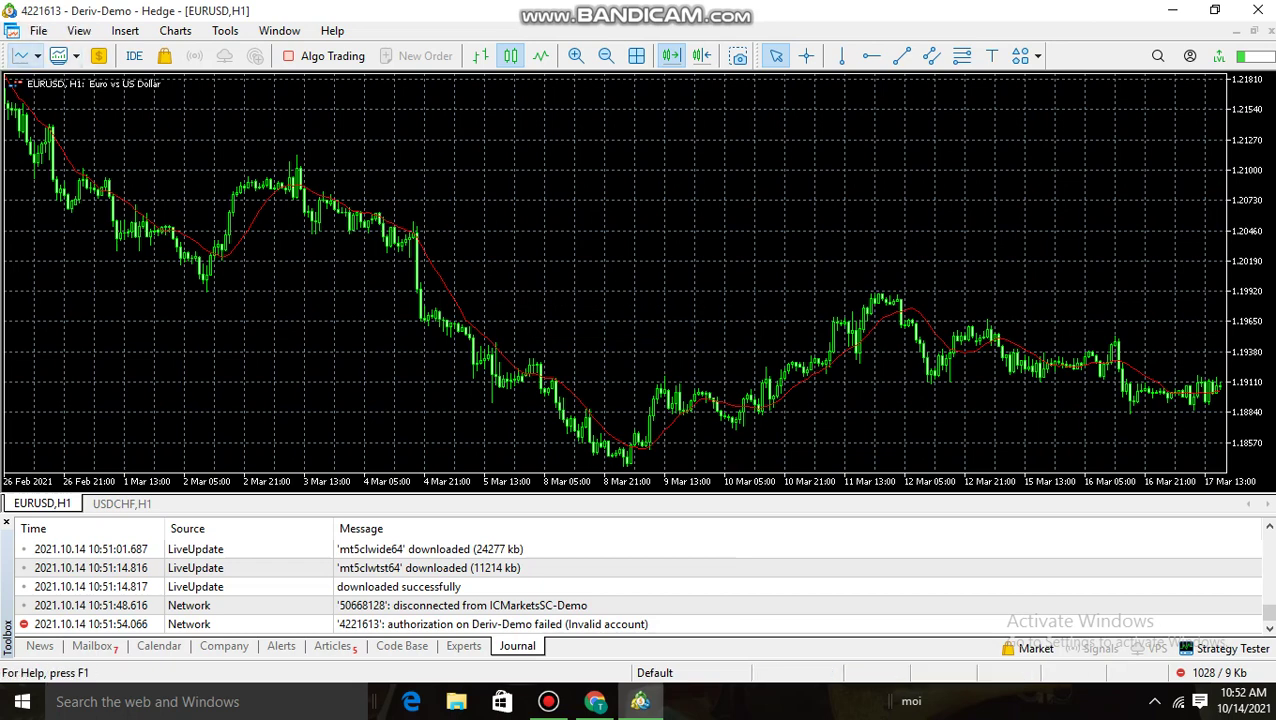
click(38, 31)
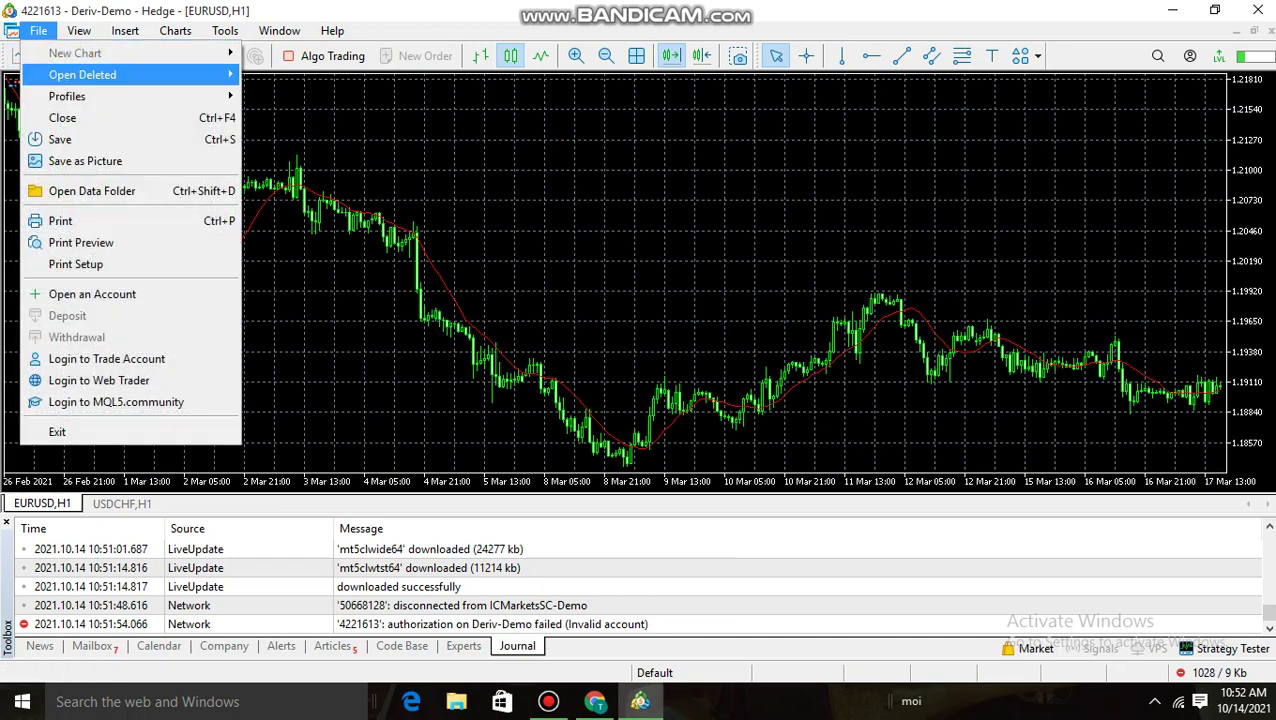
mouse_move(67, 96)
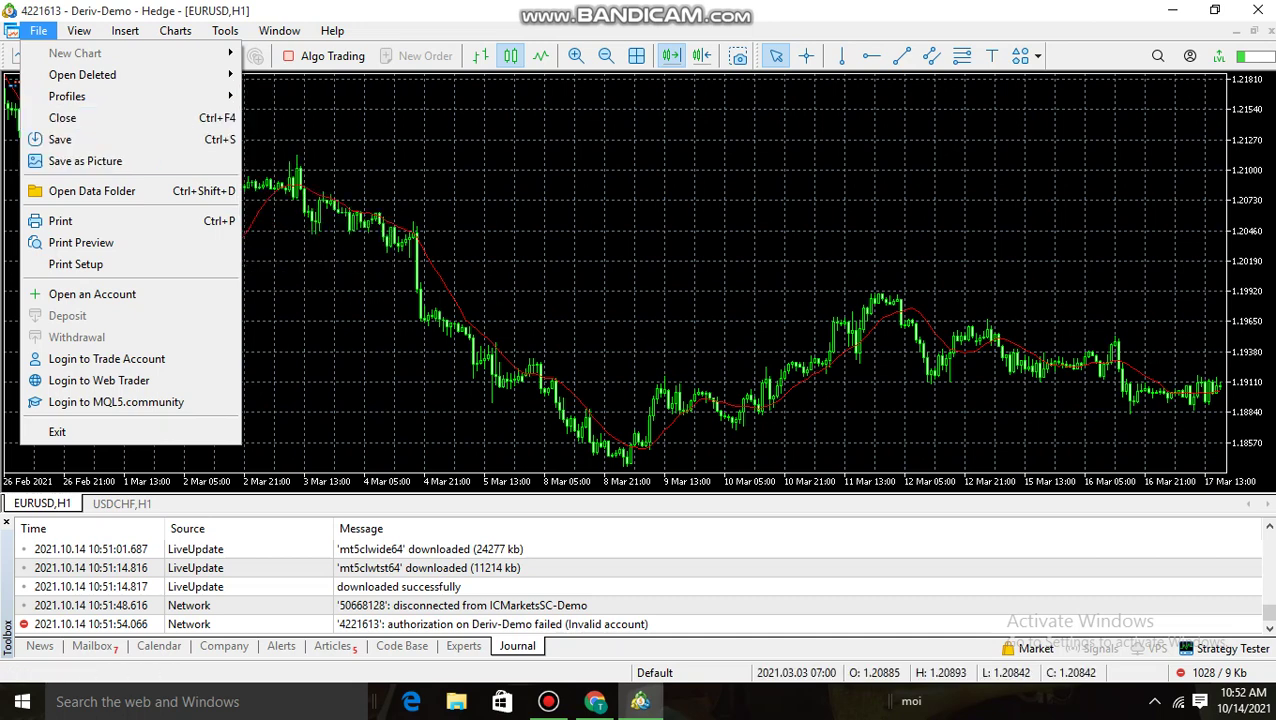
key(Escape)
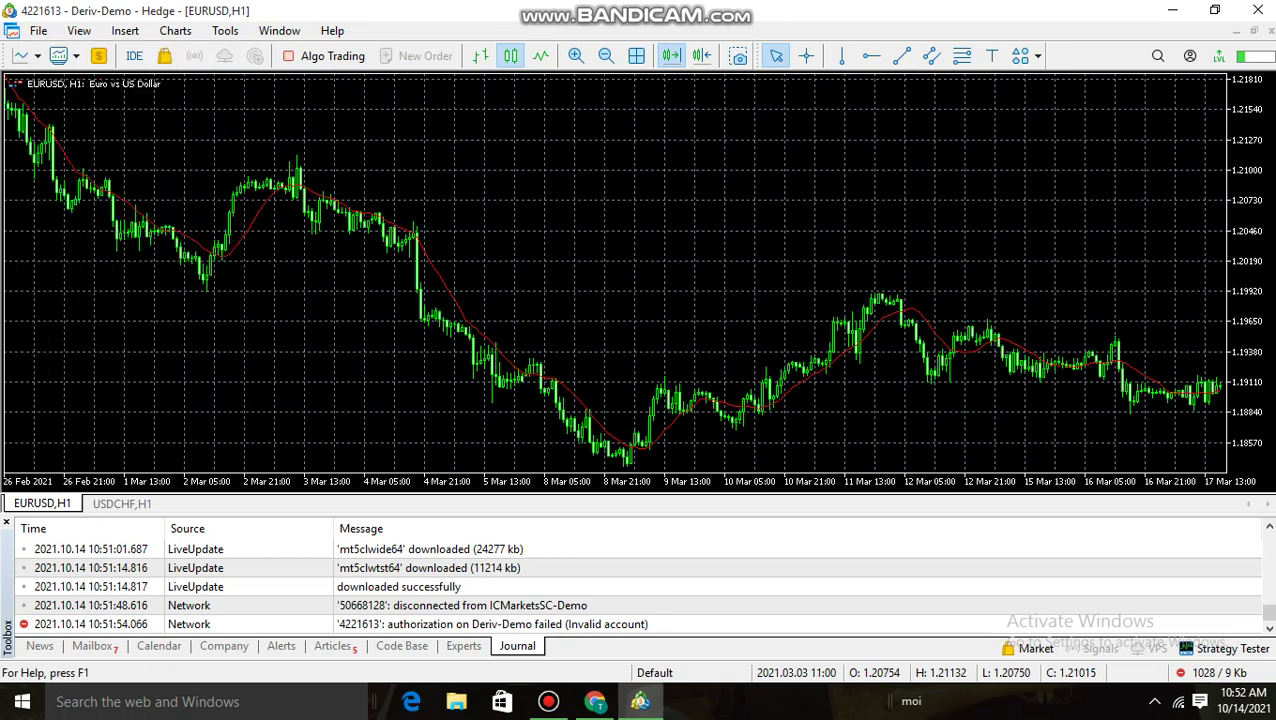
click(75, 55)
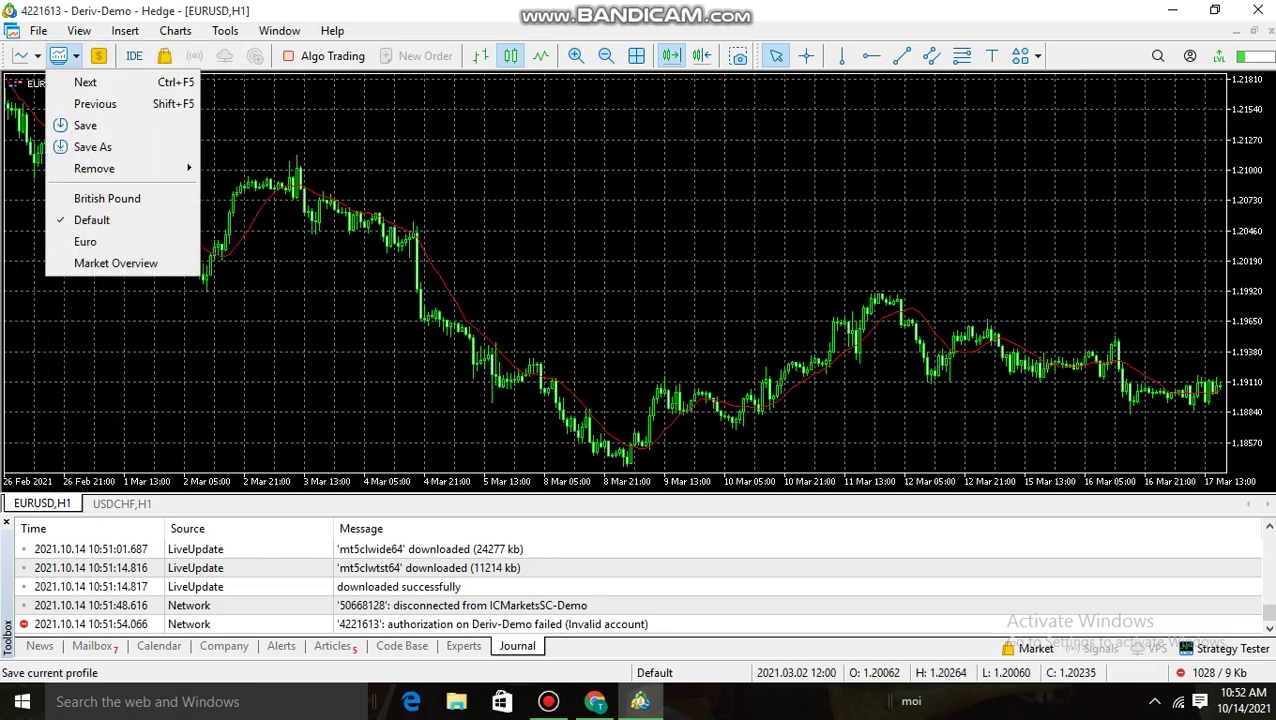
Pick Market Overview from the Profiles dropdown to load its USDJPY, GBPUSD and EURUSD charts
click(115, 263)
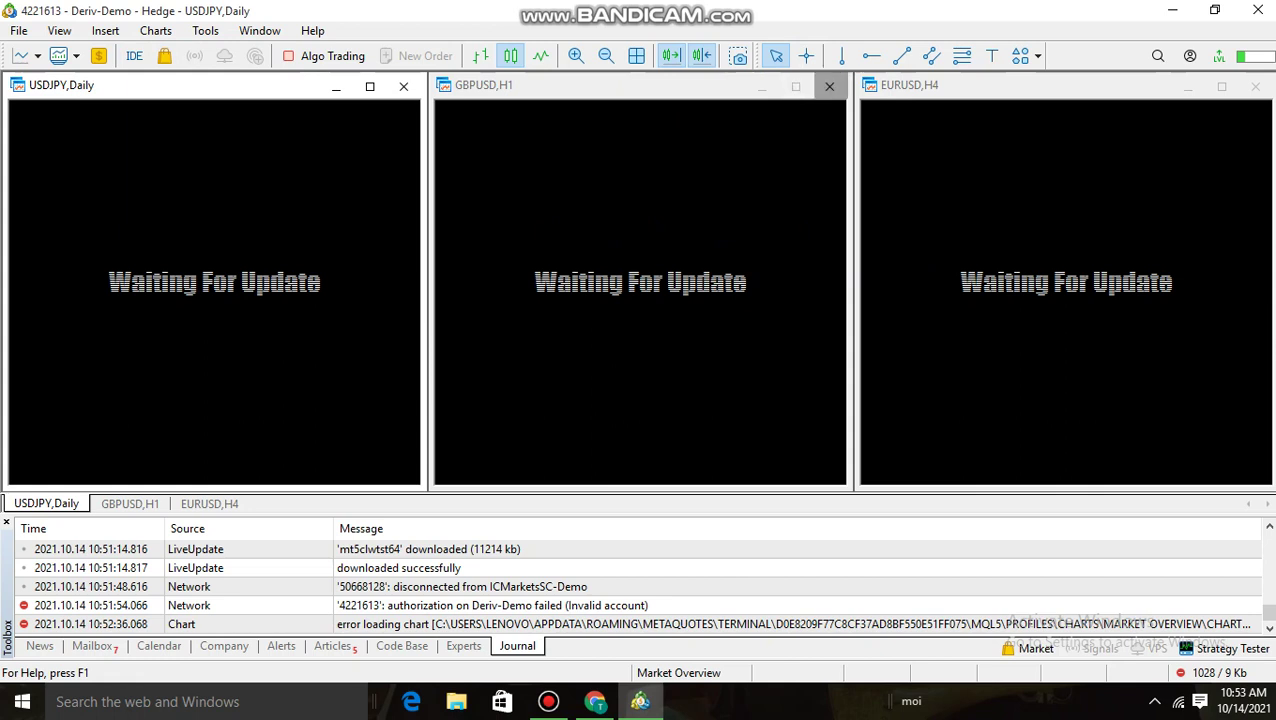
Close the GBPUSD,H1 and USDJPY,Daily charts and maximize the EURUSD,H4 chart
click(829, 86)
click(403, 86)
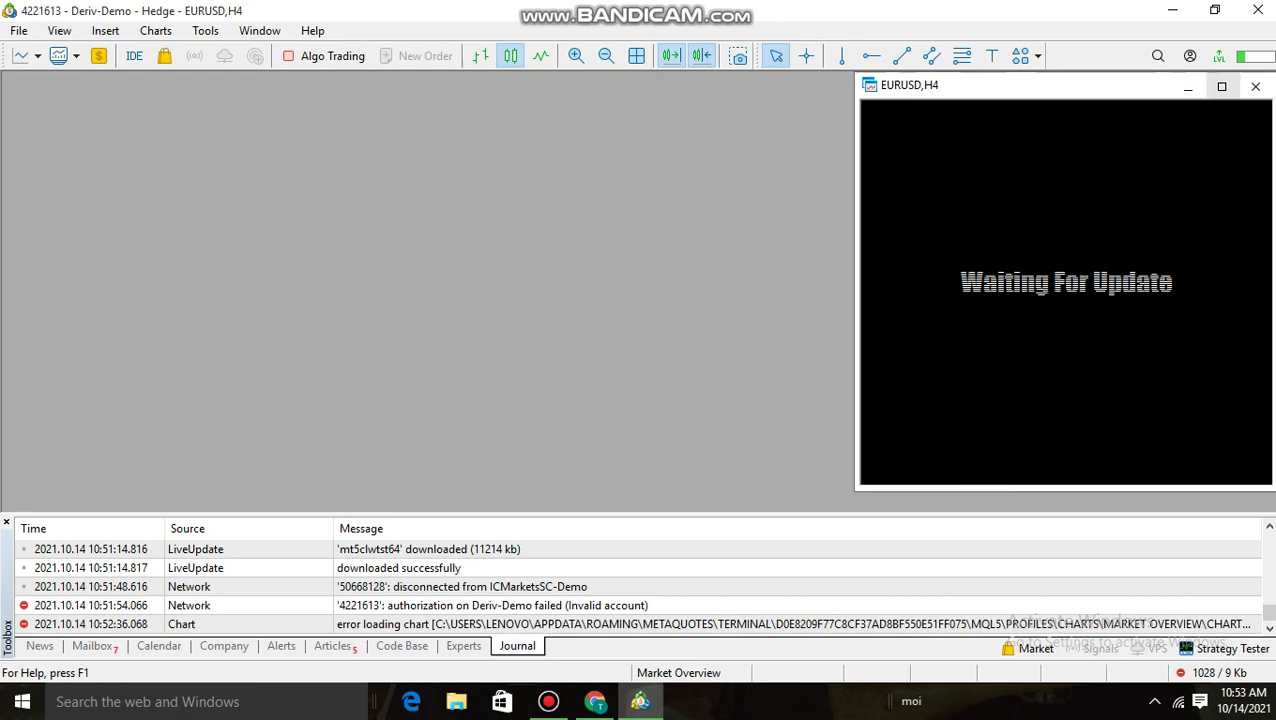
click(1221, 86)
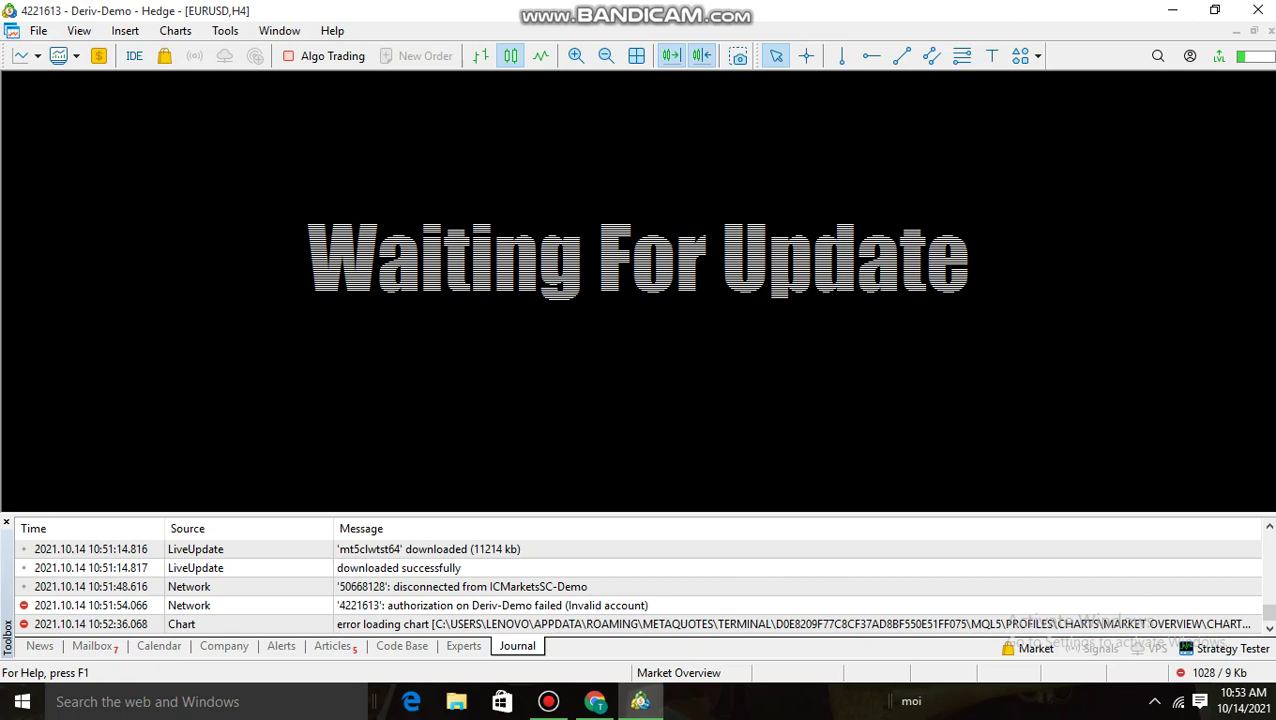
Glance at the File menu and the Profiles list without choosing anything
click(38, 30)
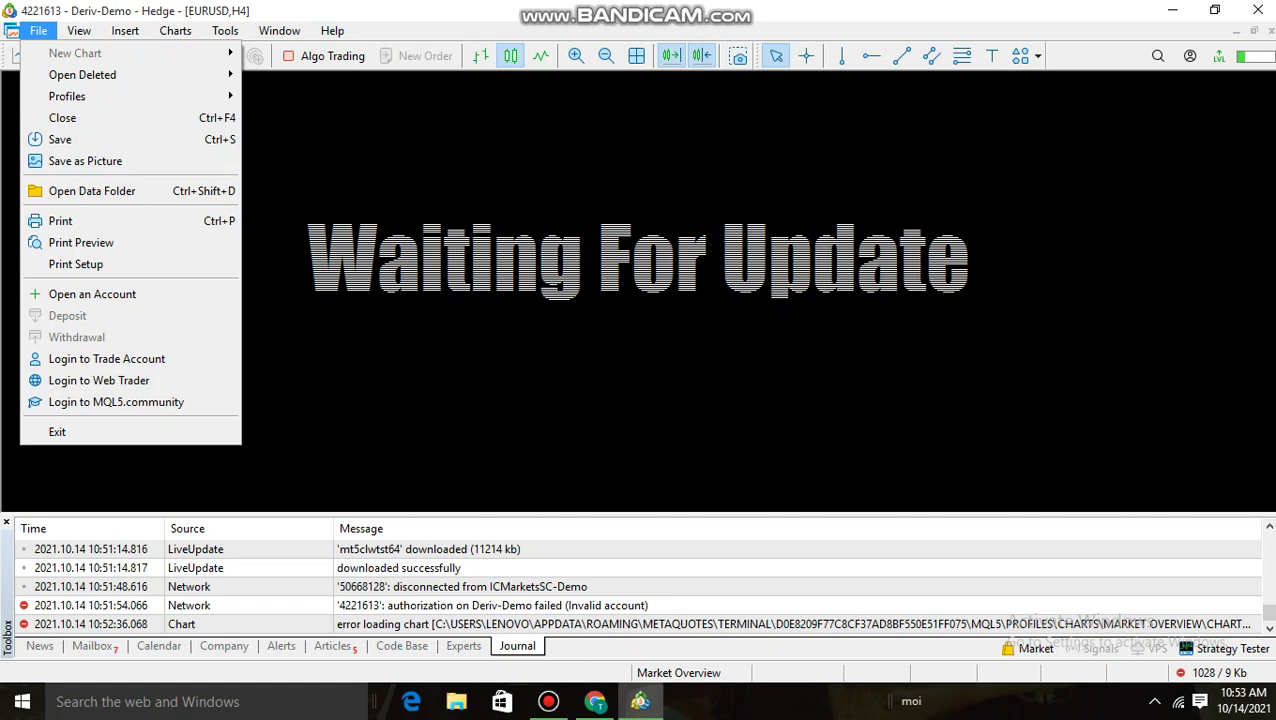
click(60, 56)
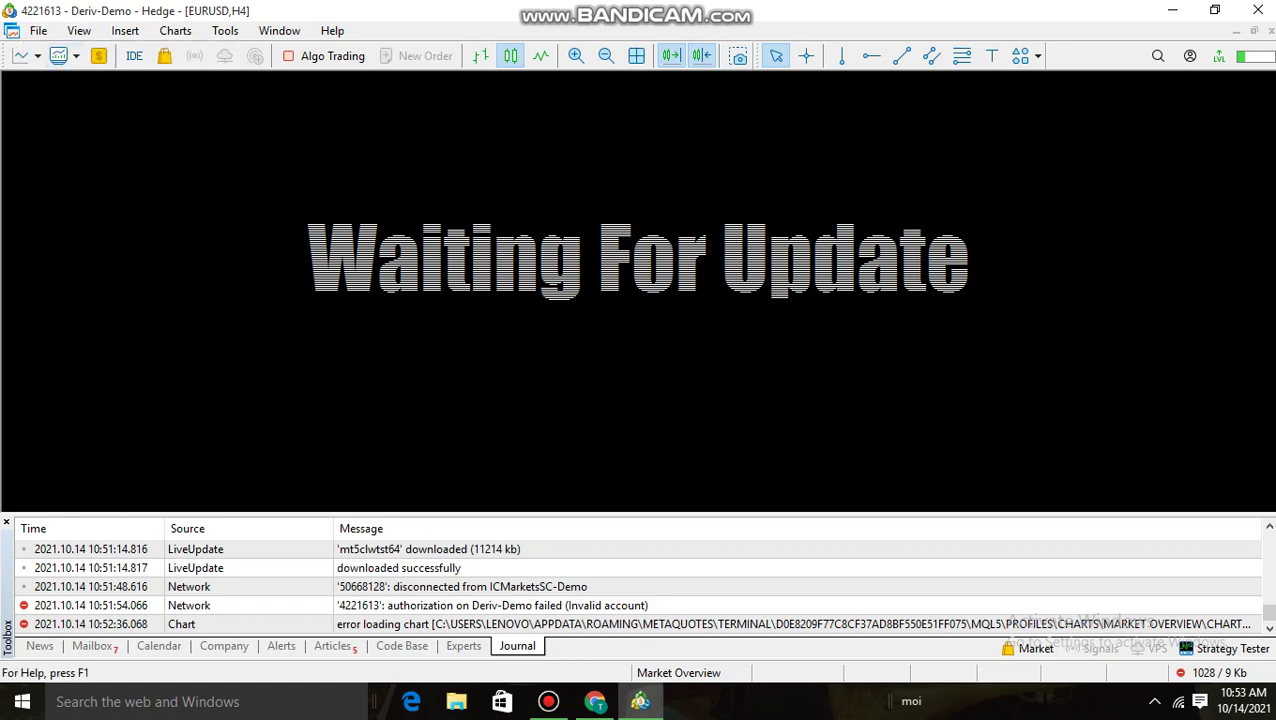
click(76, 56)
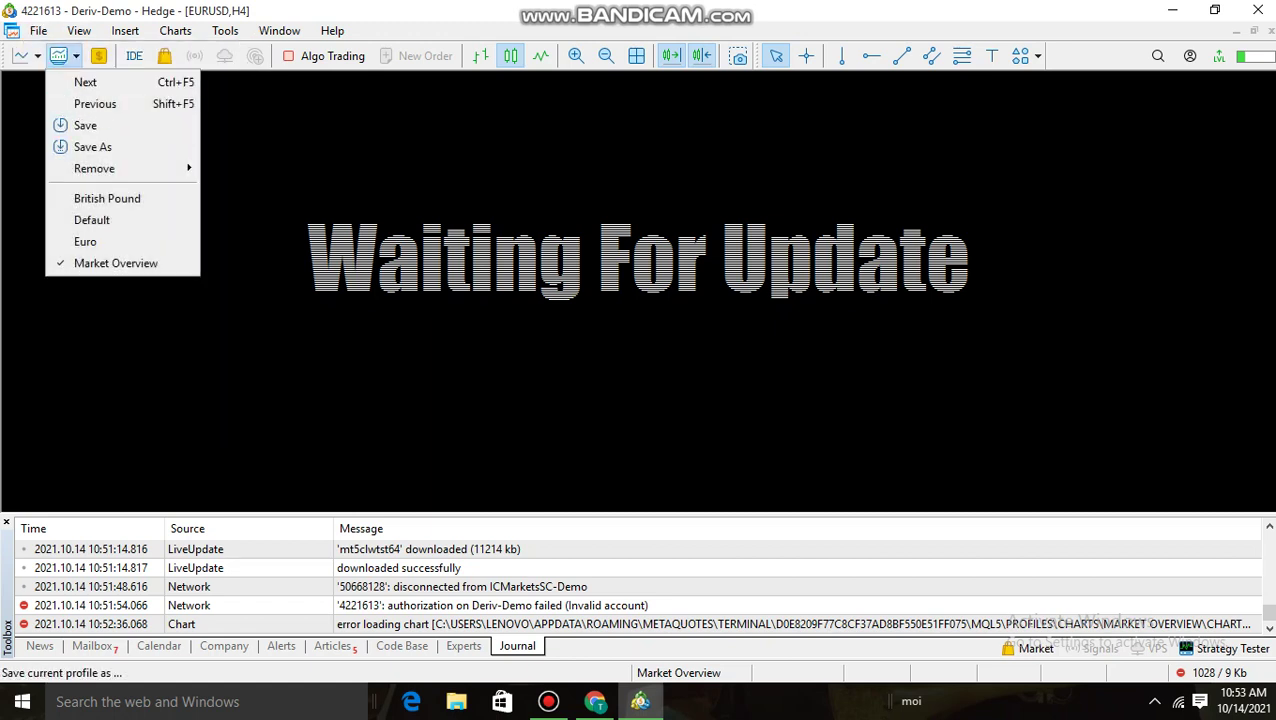
key(Escape)
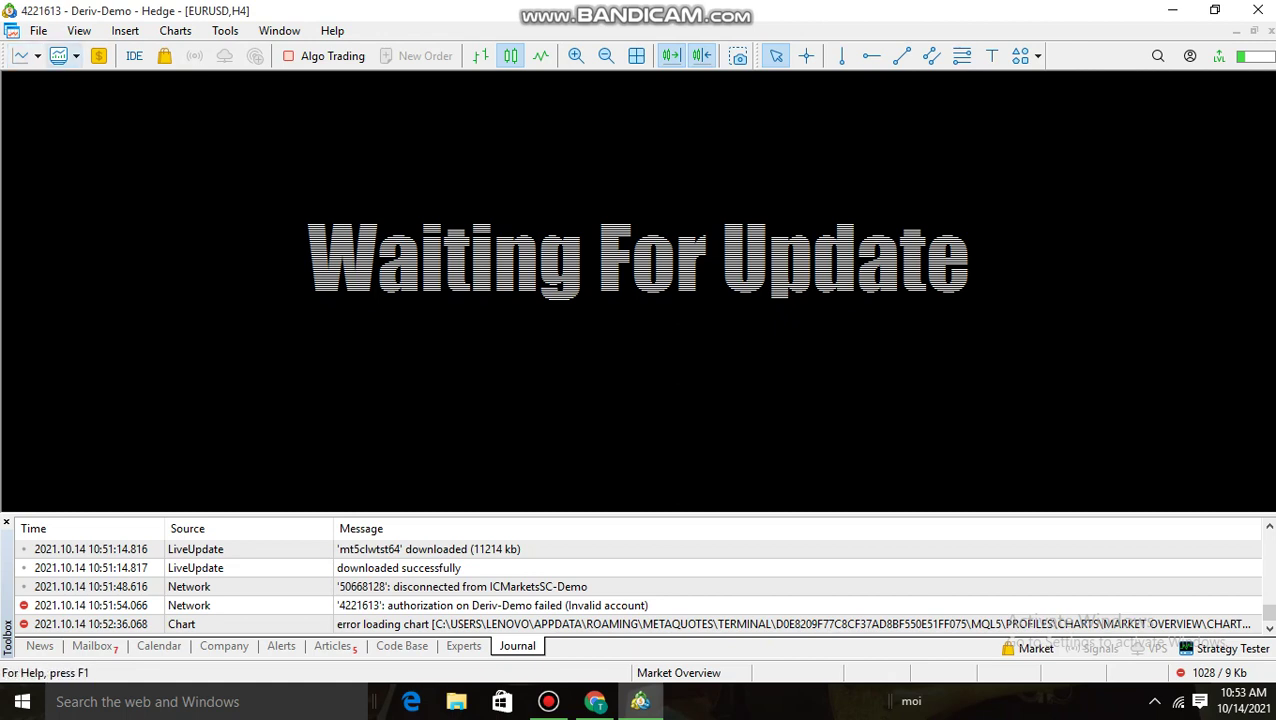
Browse the Insert and Charts menus without choosing anything
click(125, 30)
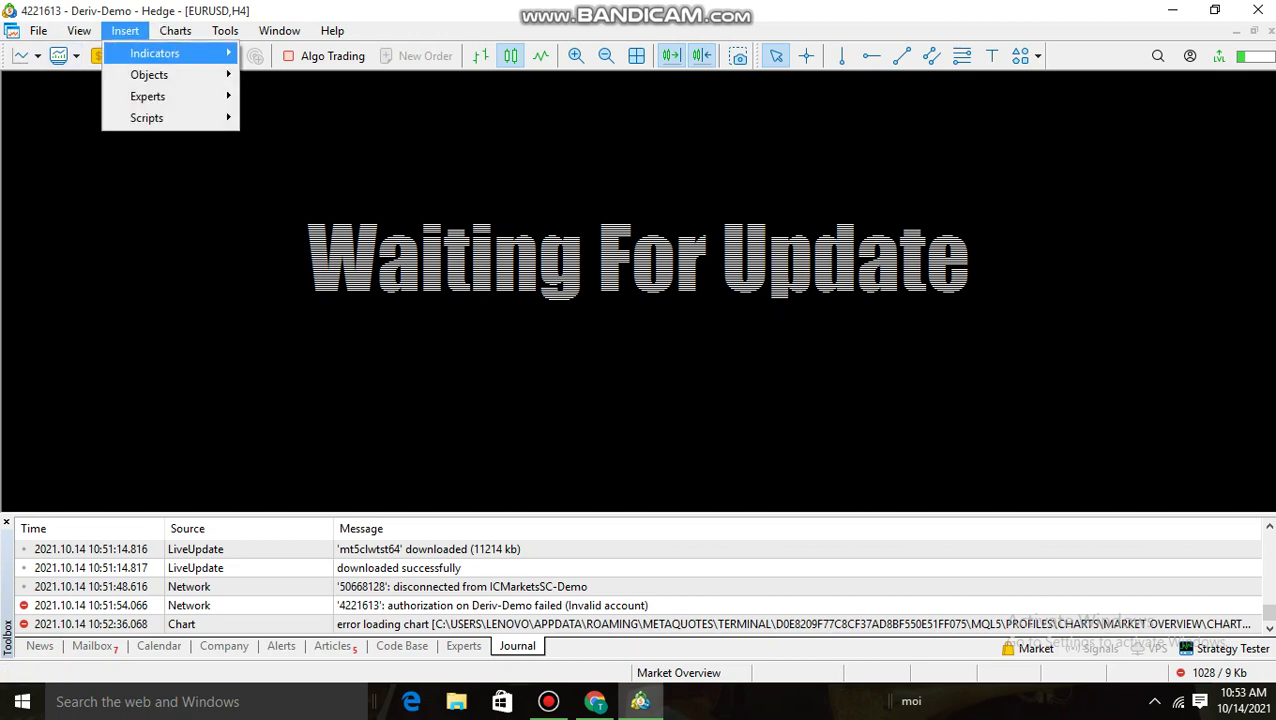
mouse_move(147, 118)
key(Escape)
key(Escape)
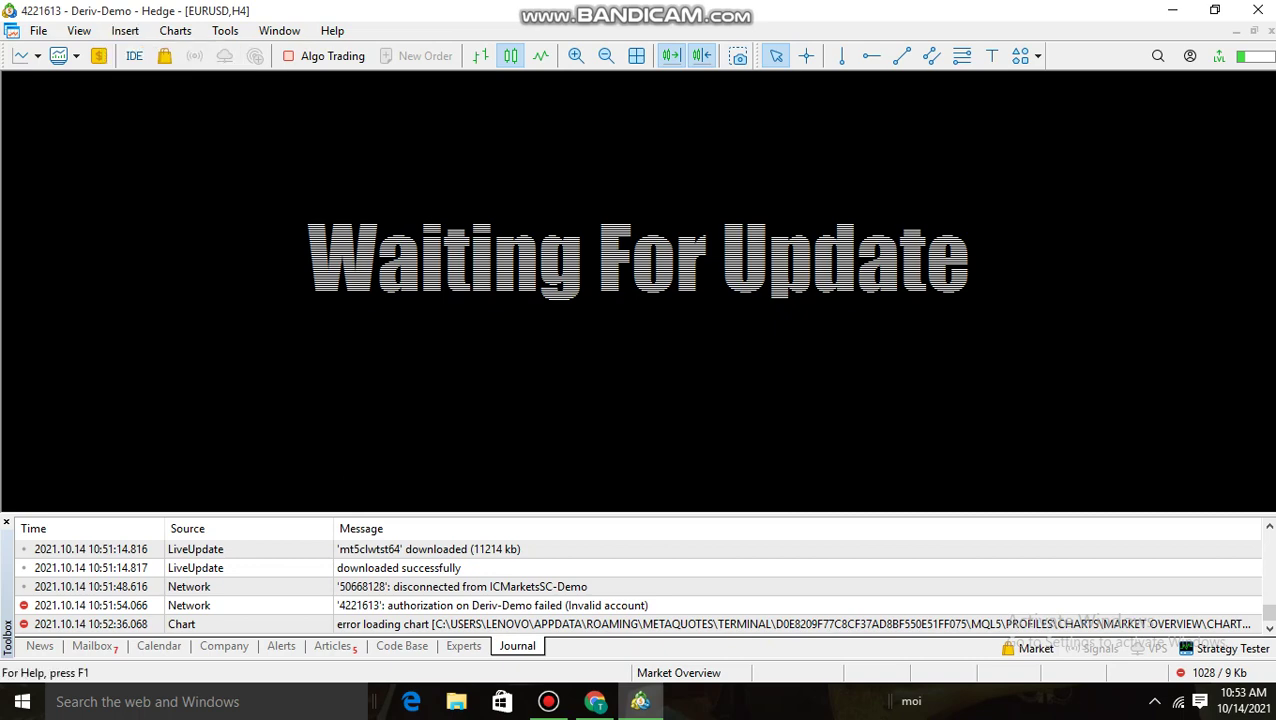
key(alt+c)
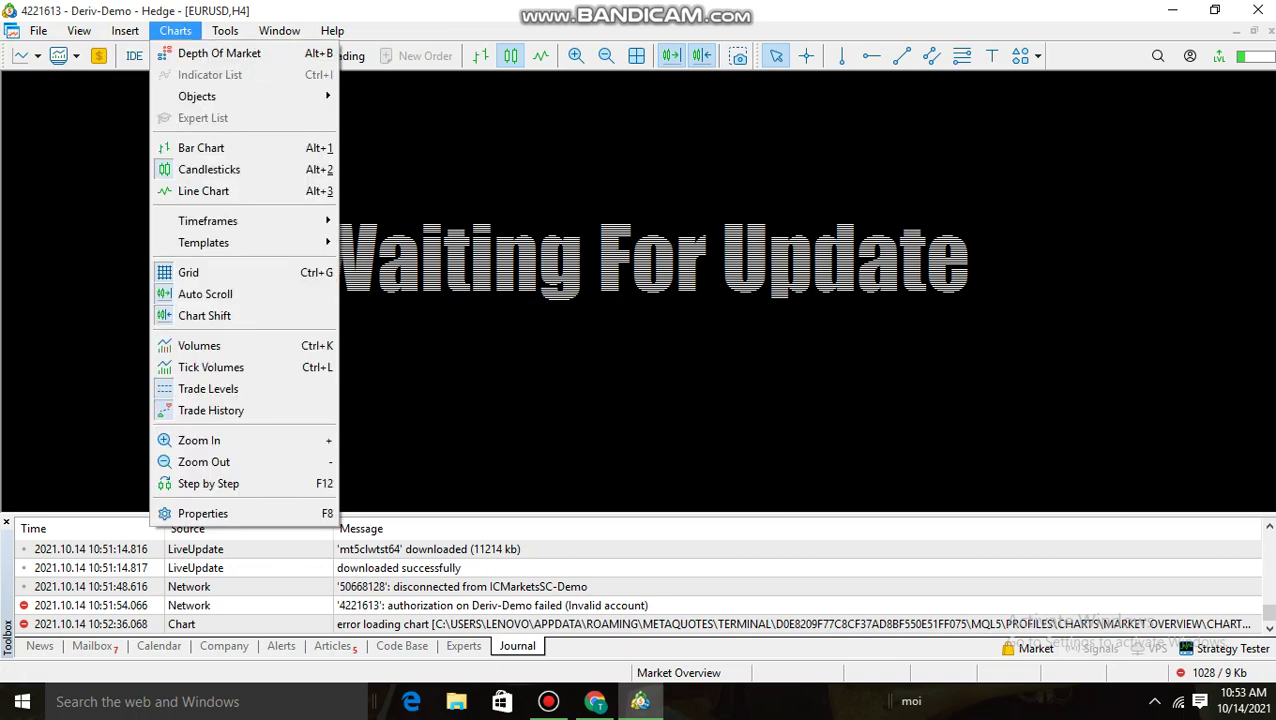
key(Right)
key(Left)
key(Left)
key(Right)
key(Escape)
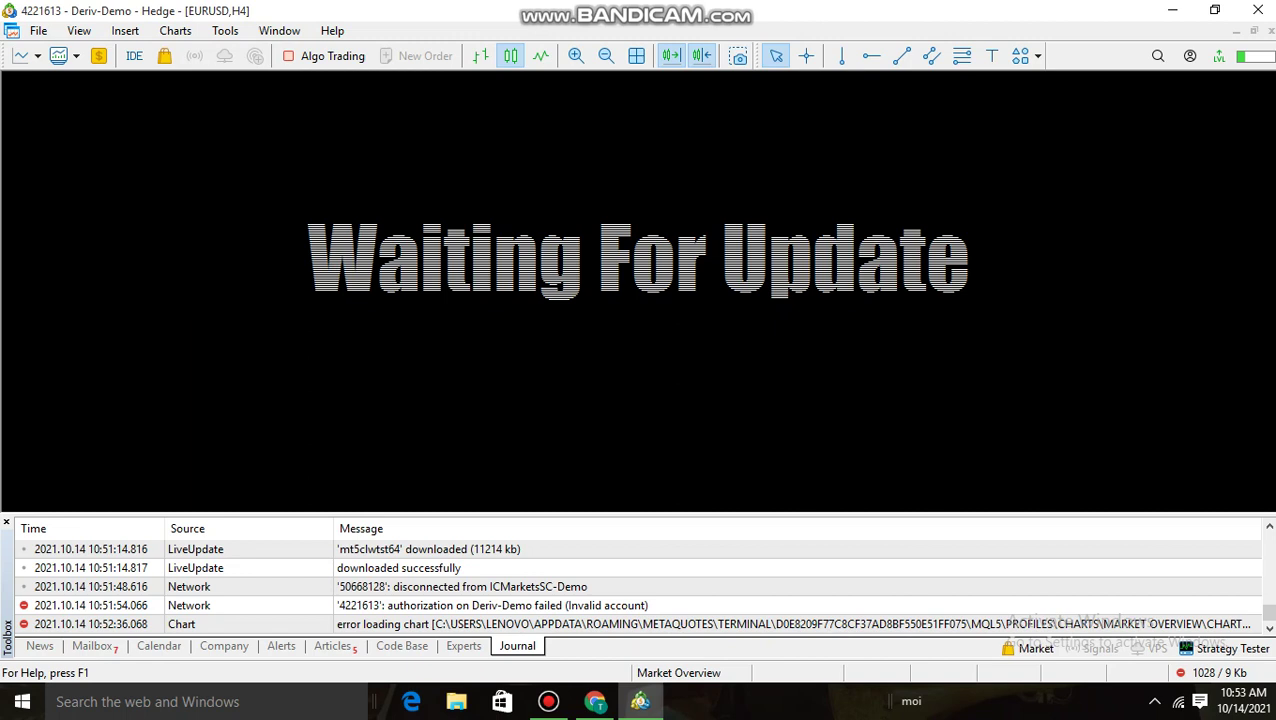
key(alt+c)
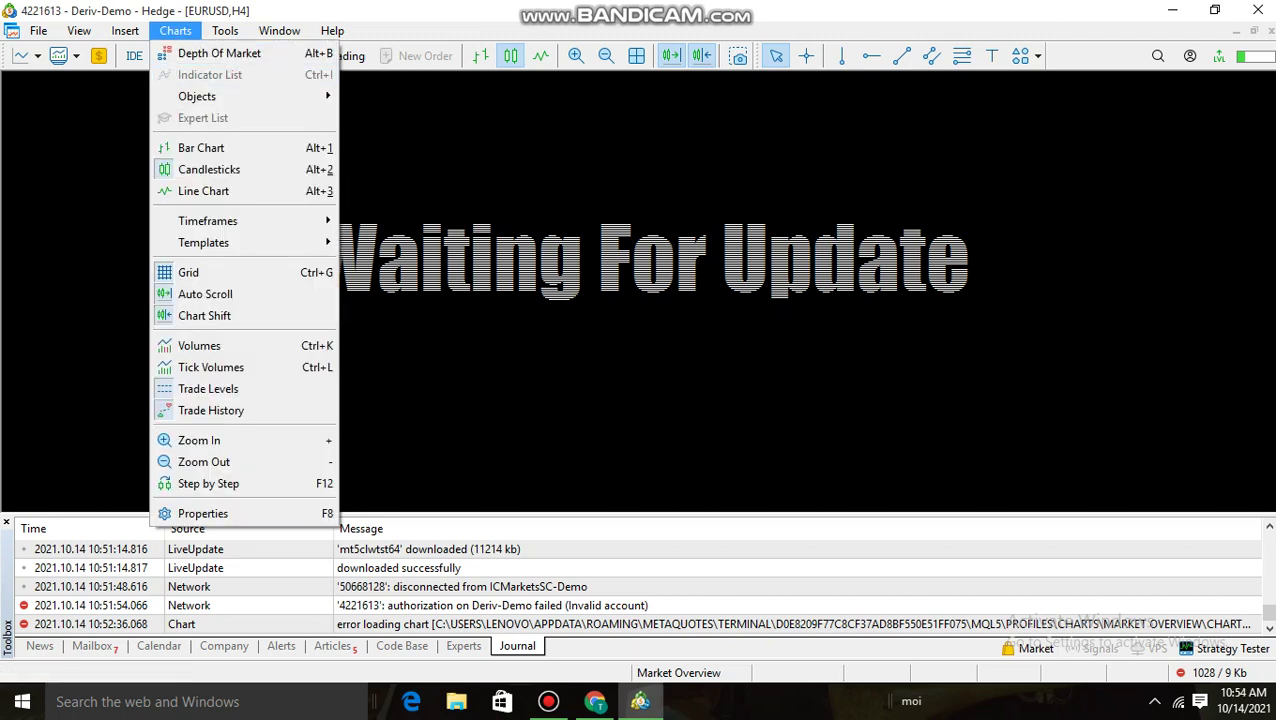
key(Escape)
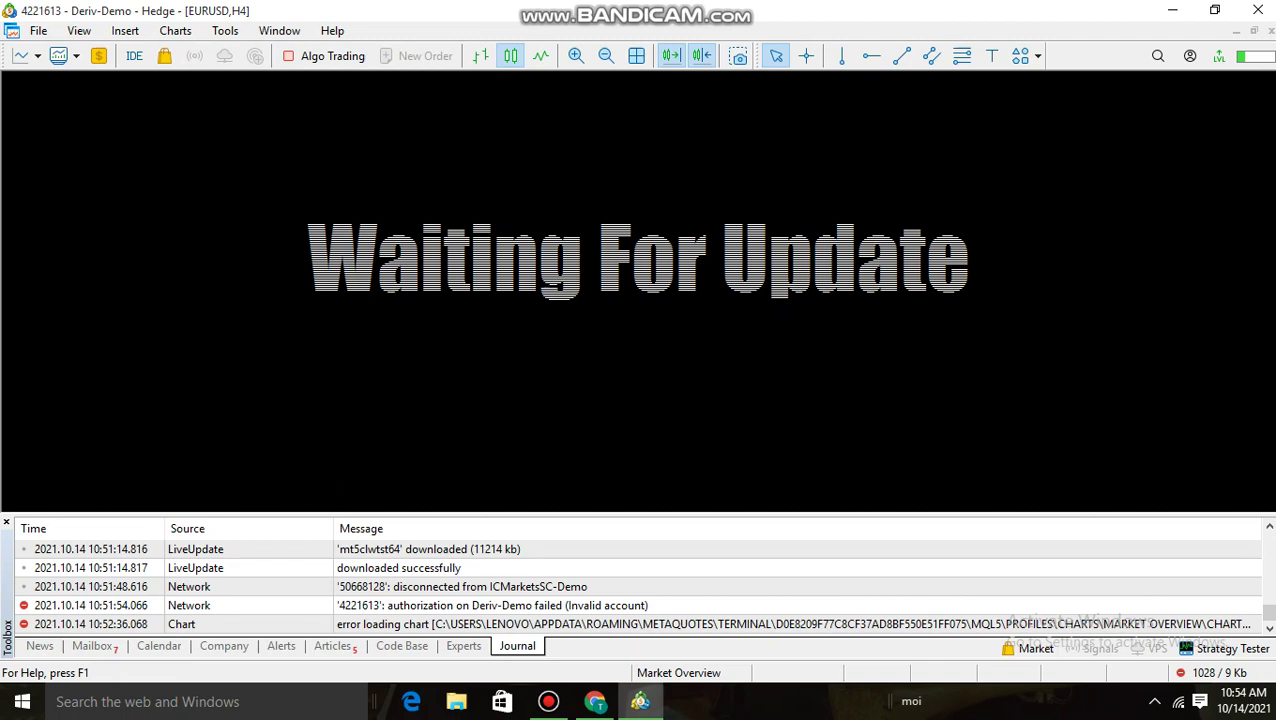
Check the chart shortcut, File and window menus, then save the Market Overview profile
right_click(685, 79)
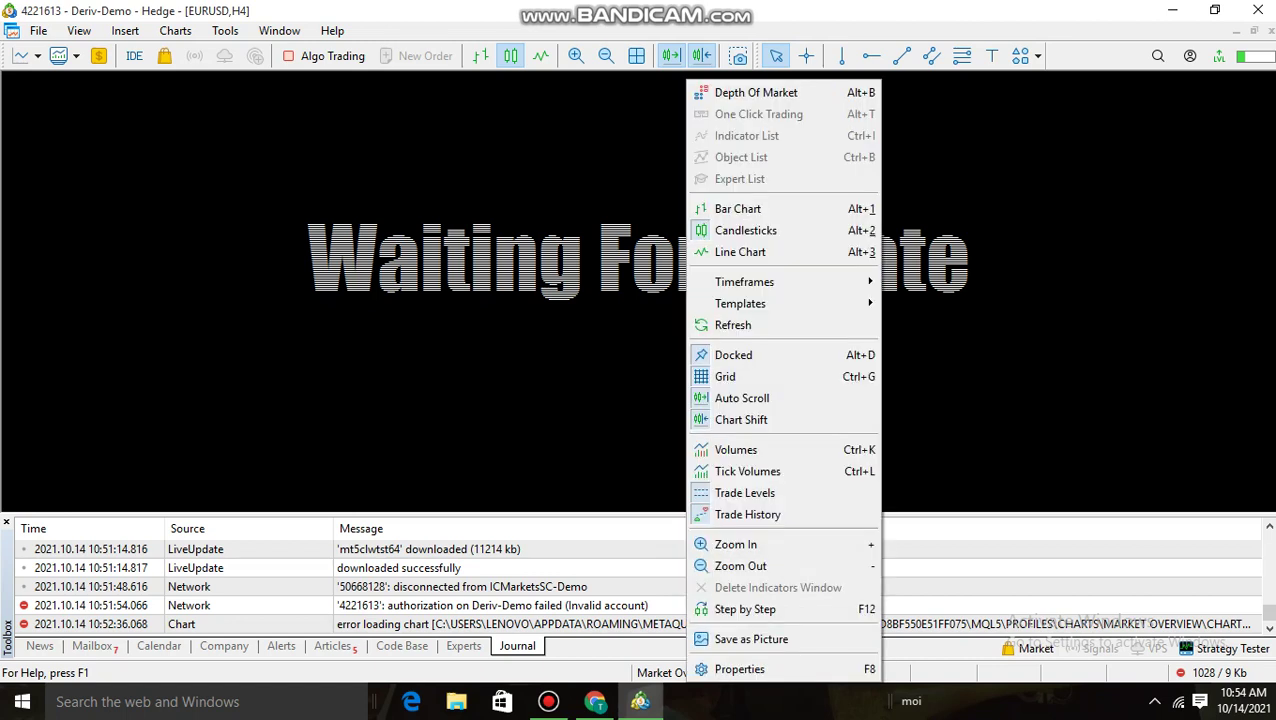
key(Escape)
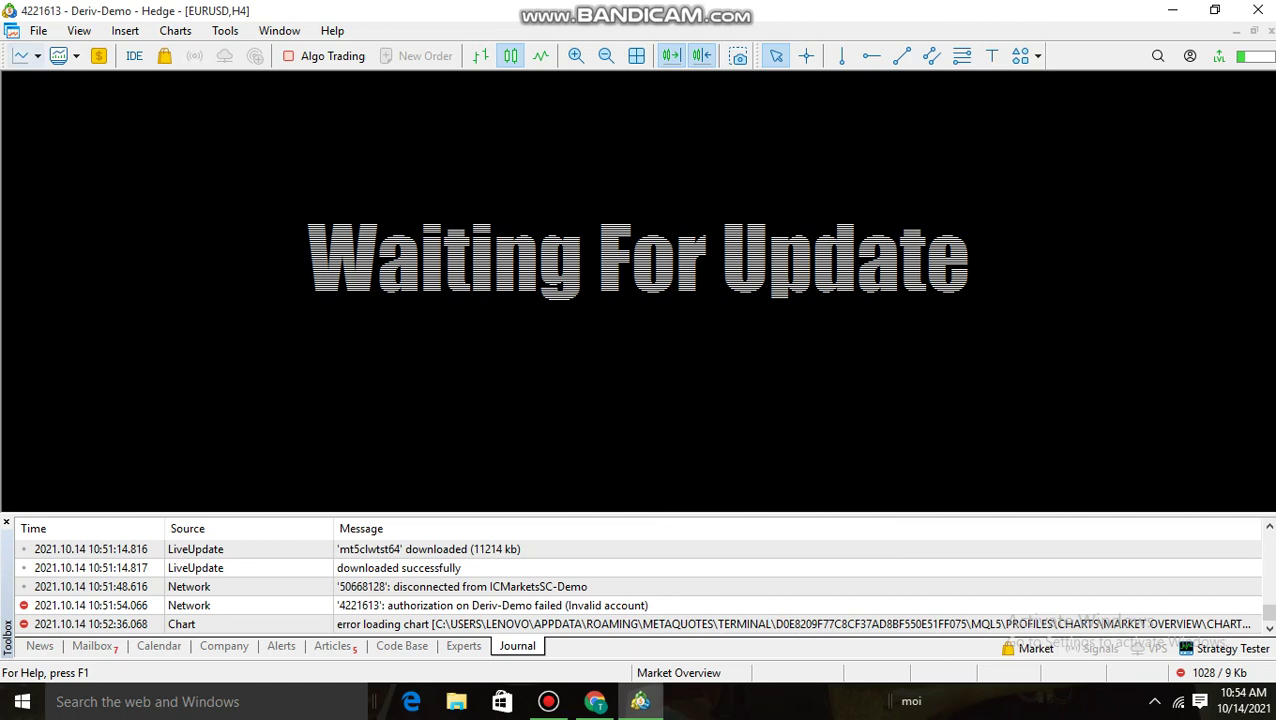
click(38, 31)
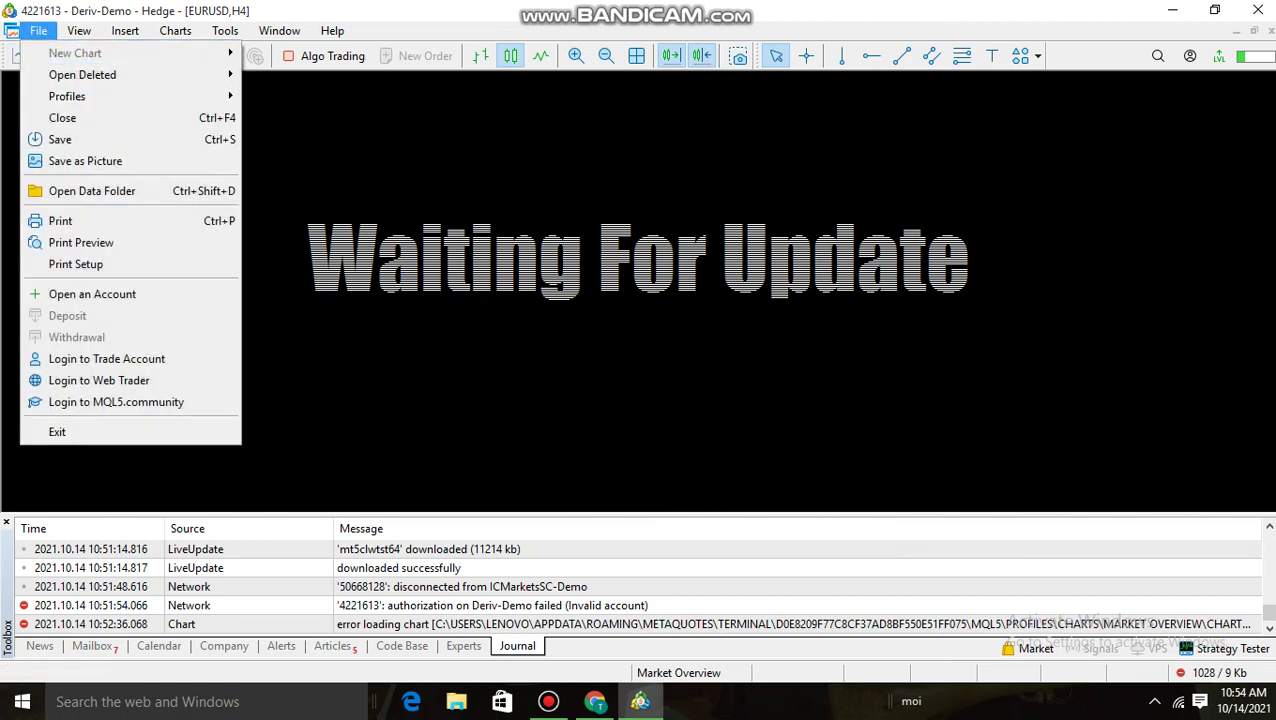
key(Escape)
key(alt+minus)
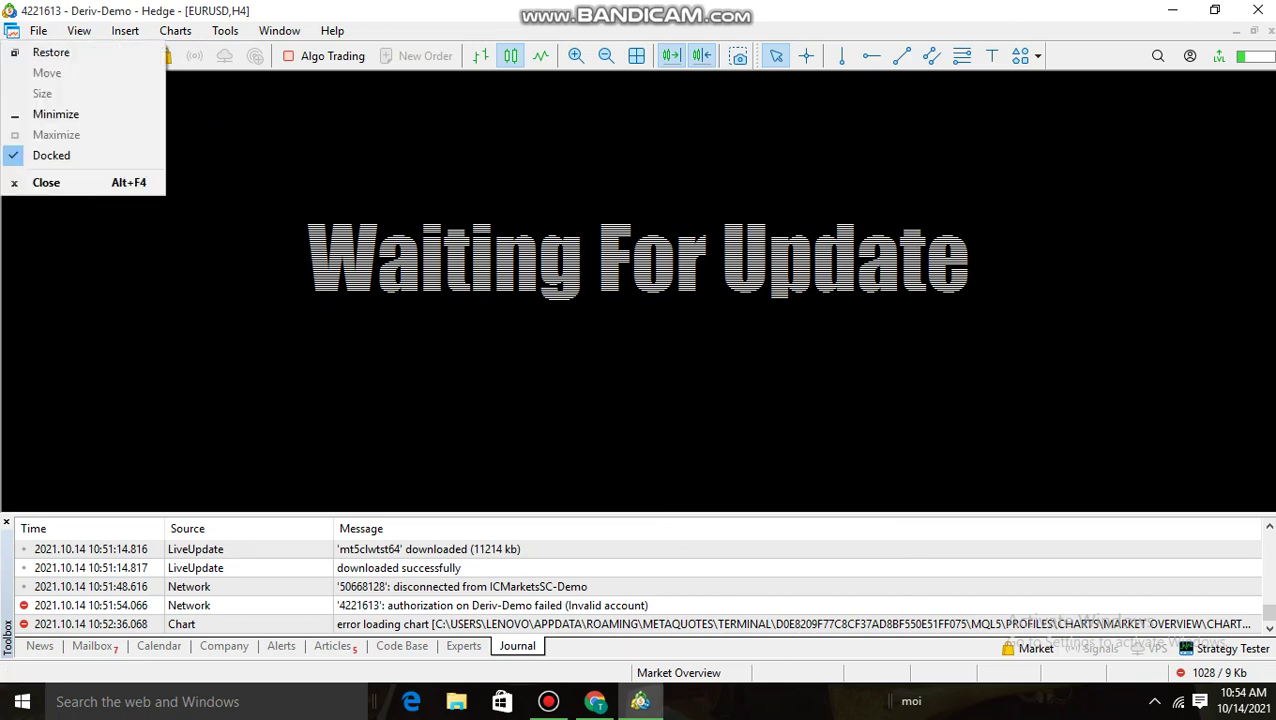
key(Escape)
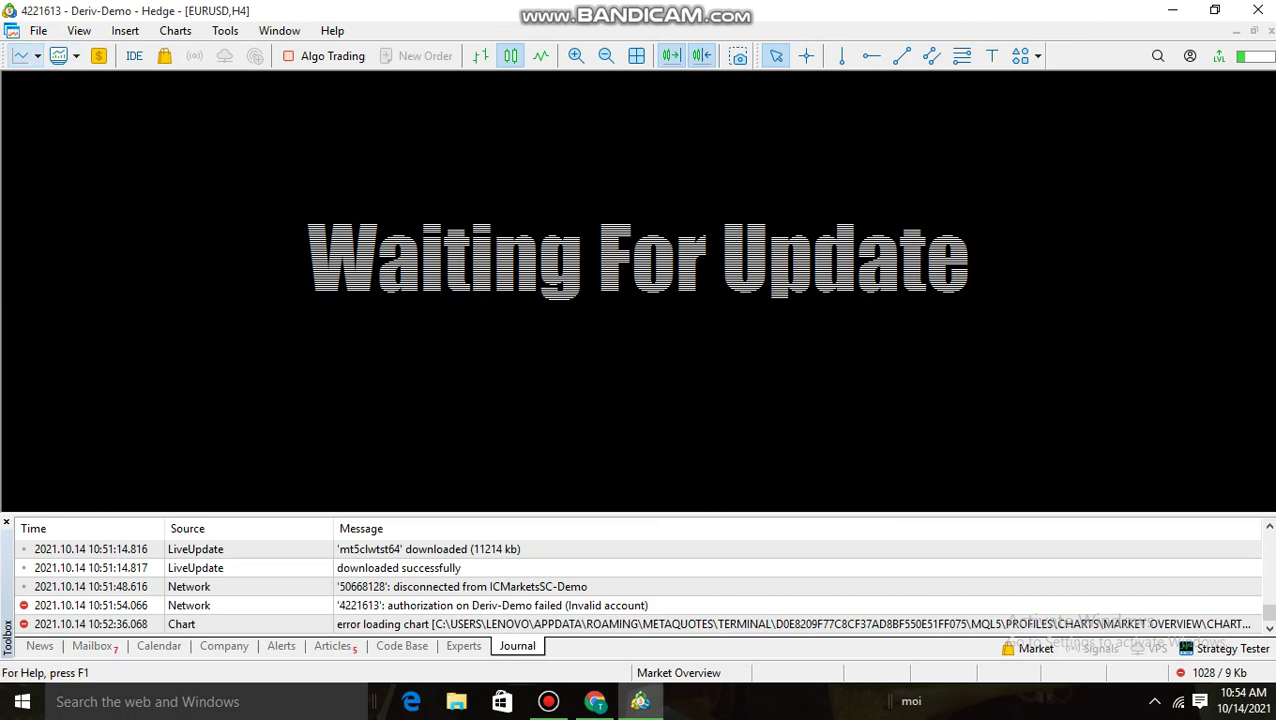
click(76, 56)
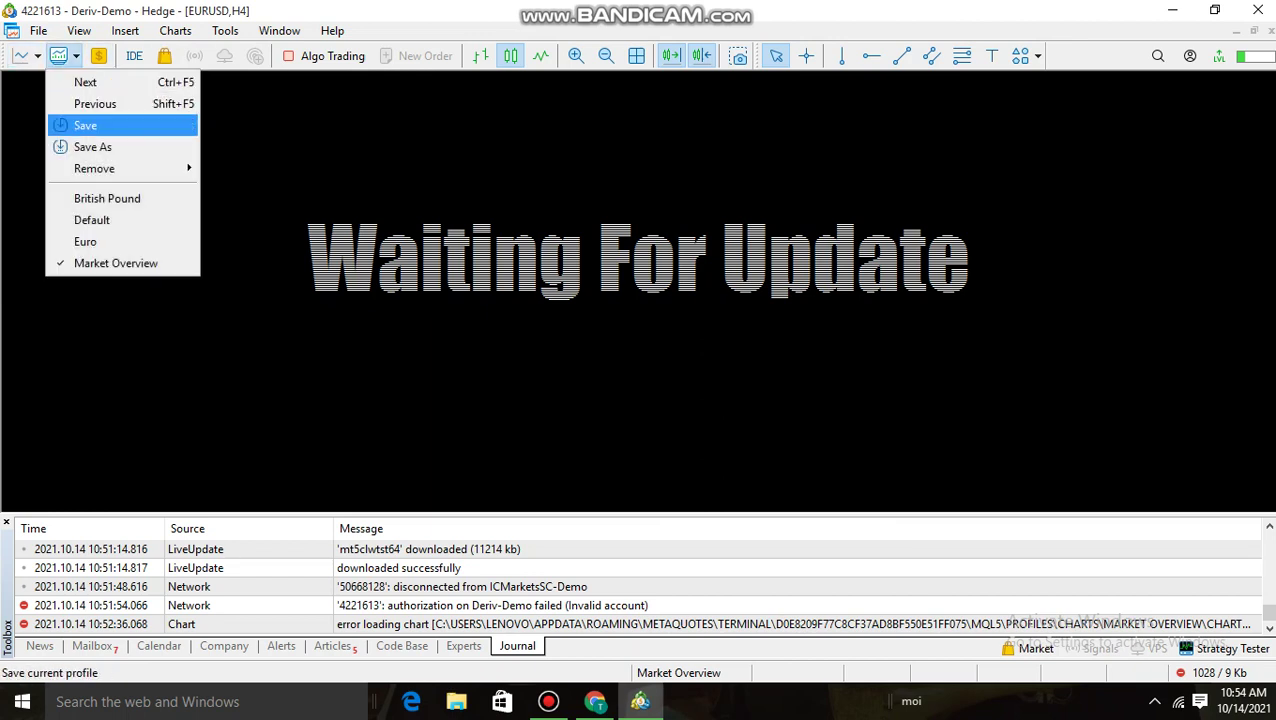
click(85, 125)
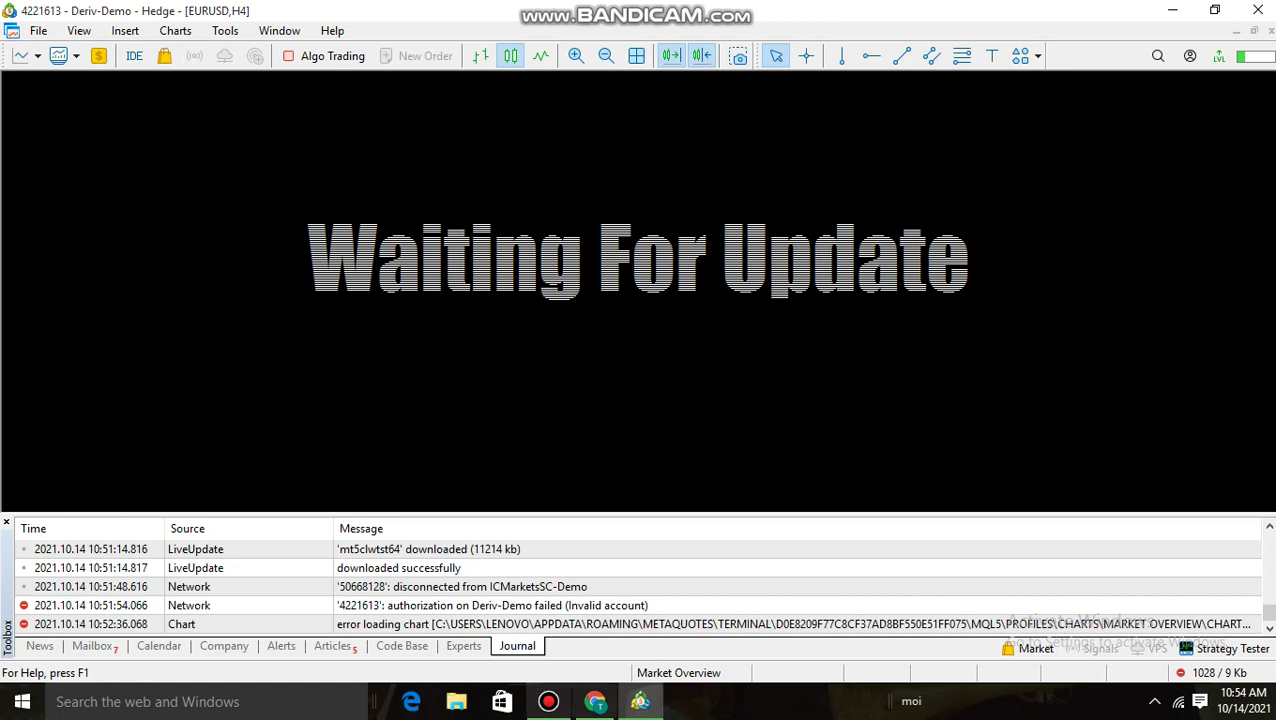
Switch to the Deriv DMT5 browser page and list the Synthetic and Financial demo accounts
key(alt+Tab)
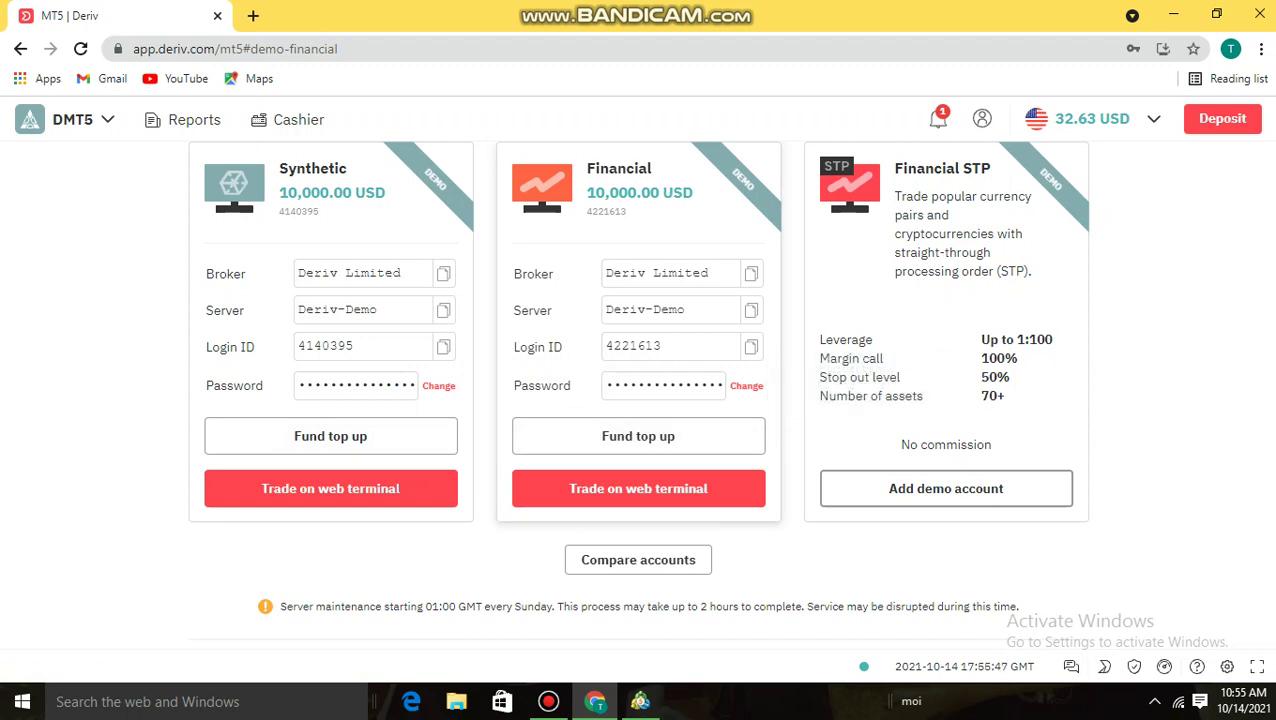
click(1100, 118)
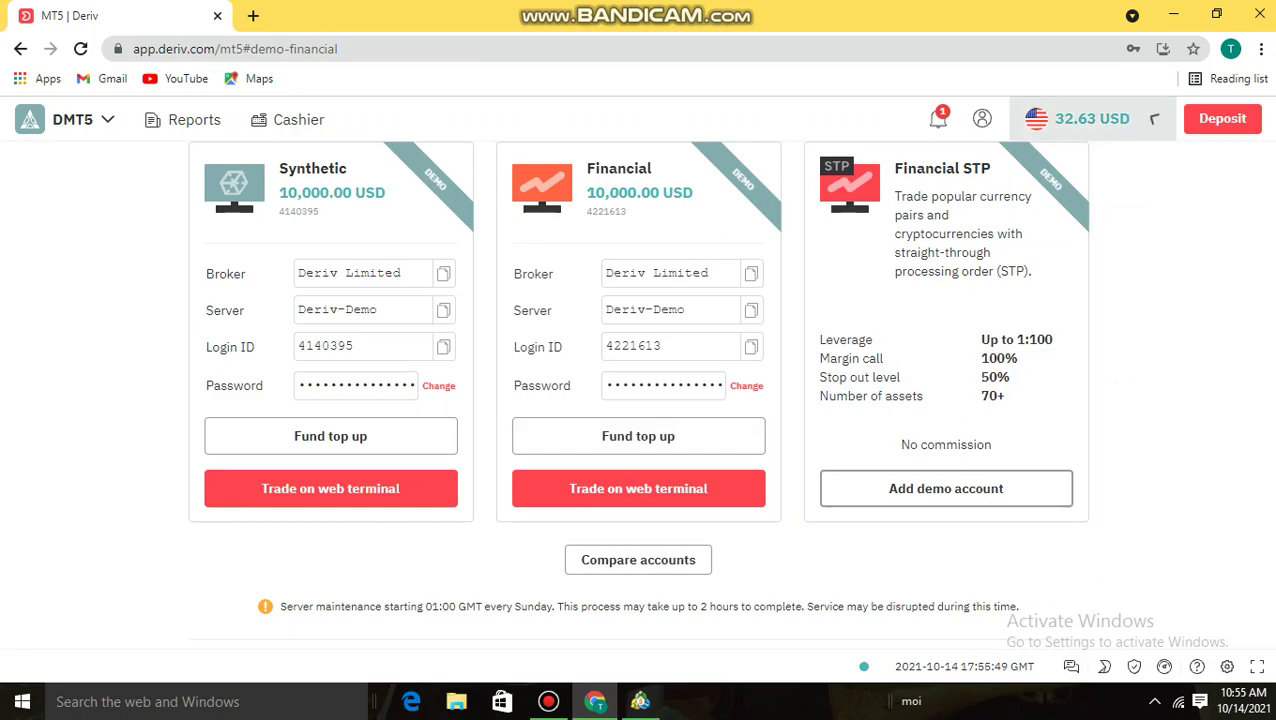